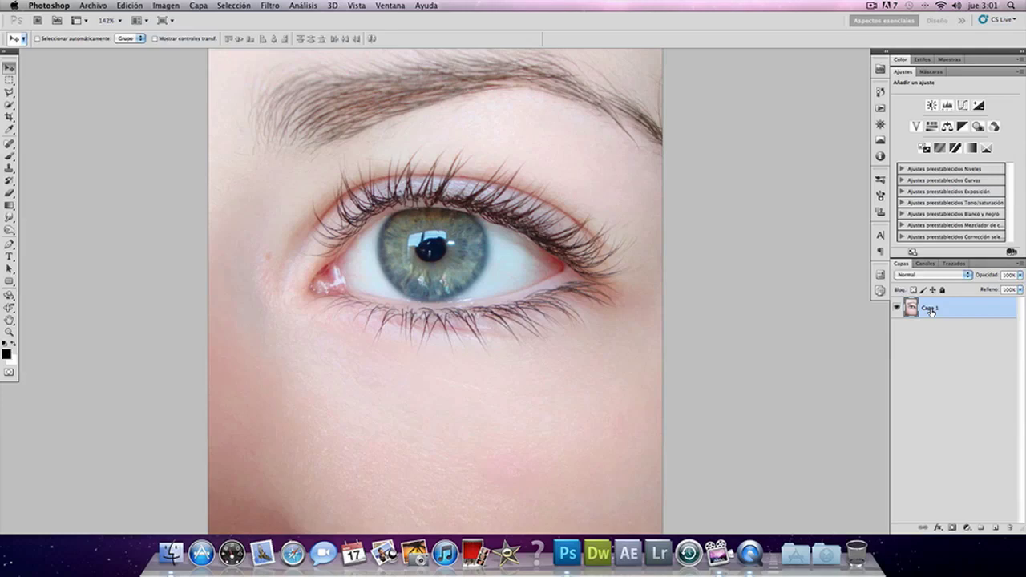
# - Duplicate Capa 1 and give the copy a Paso alto filter at about 4,7 px radius
pyautogui.press('super+j')
pyautogui.click(270, 6)
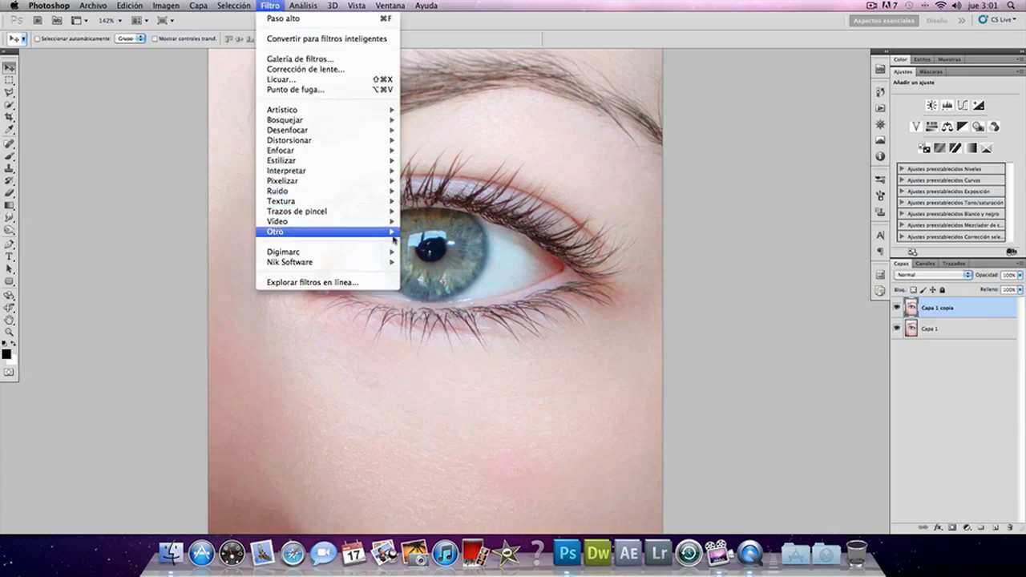
pyautogui.moveTo(275, 232)
pyautogui.click(453, 273)
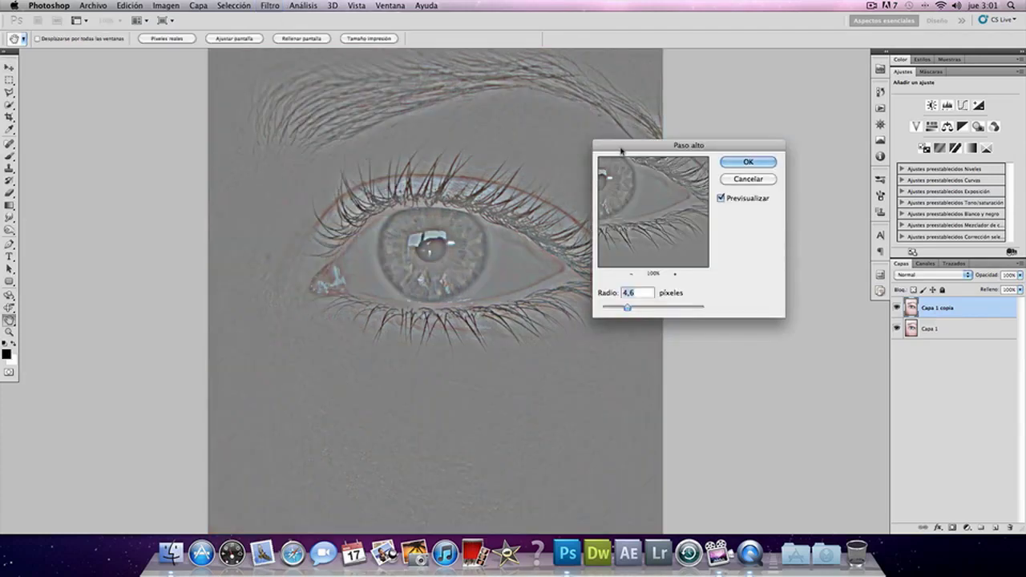
pyautogui.moveTo(624, 151)
pyautogui.mouseDown()
pyautogui.moveTo(178, 213)
pyautogui.moveTo(128, 180)
pyautogui.mouseUp()
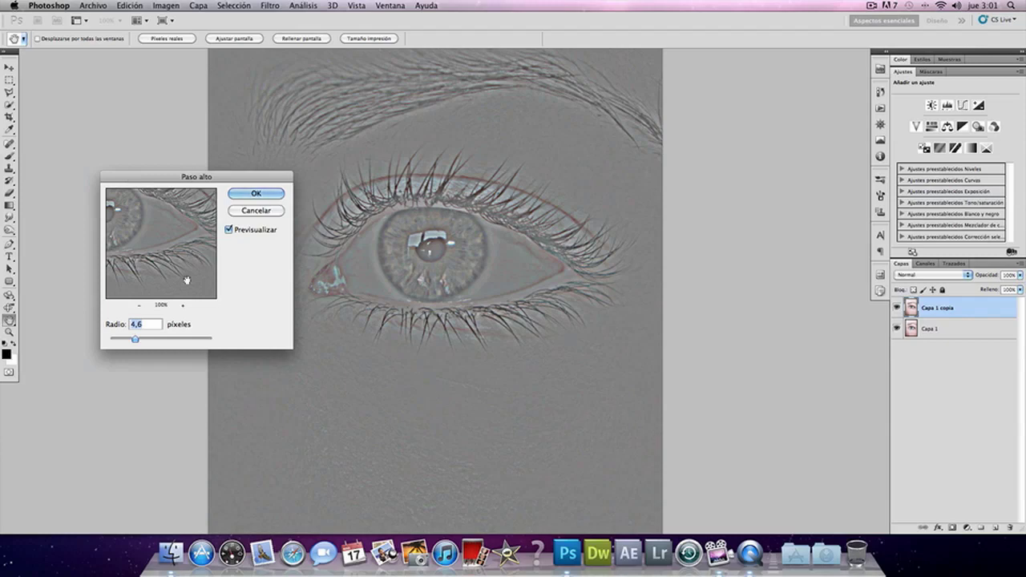
pyautogui.moveTo(136, 337); pyautogui.dragTo(144, 344)
# - Apply the 4,7 px high-pass filter and inspect the eye up close
pyautogui.click(239, 198)
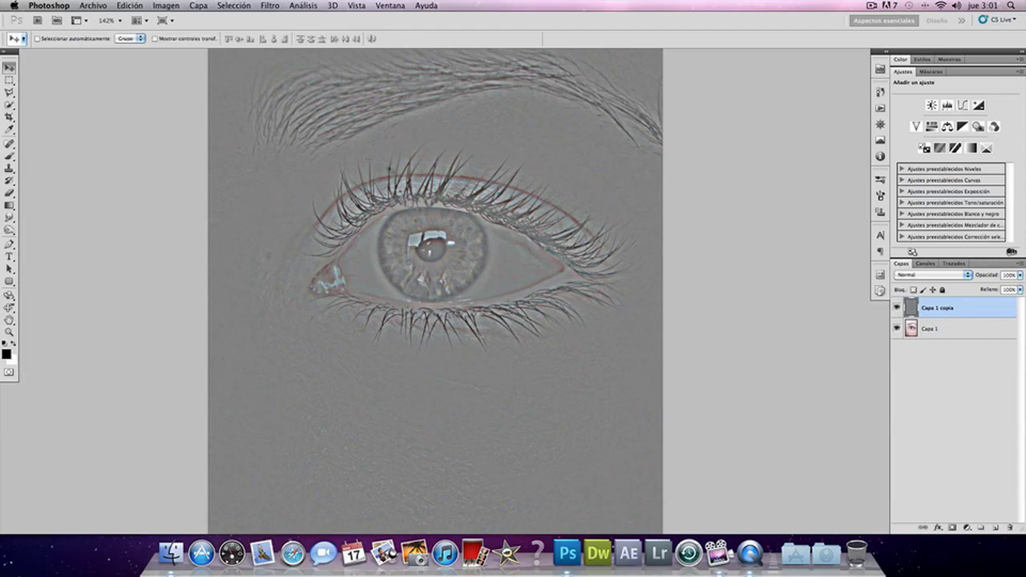
pyautogui.scroll(3, 498, 248)
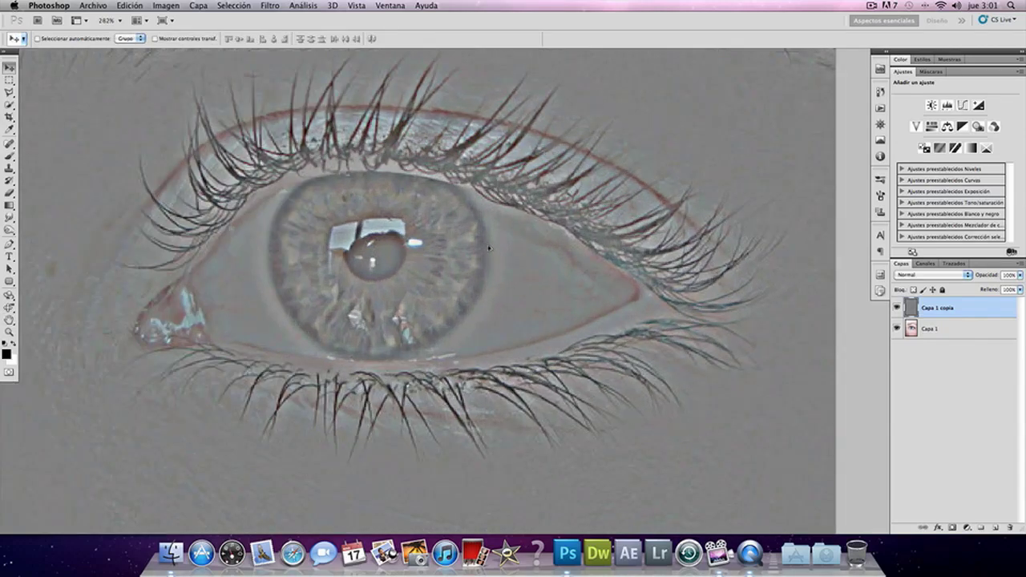
pyautogui.moveTo(416, 242); pyautogui.dragTo(413, 210)
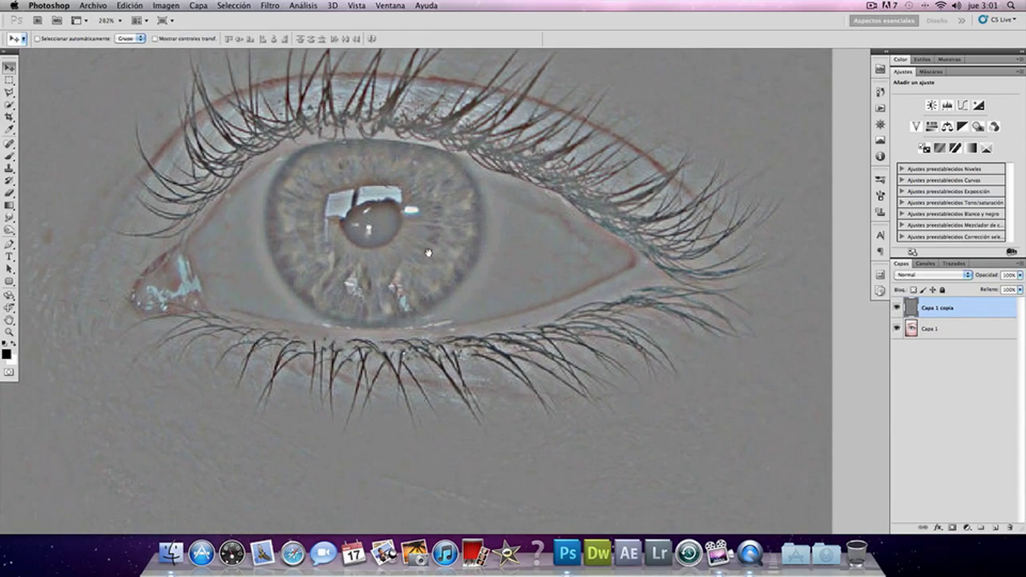
pyautogui.moveTo(515, 145); pyautogui.dragTo(447, 170)
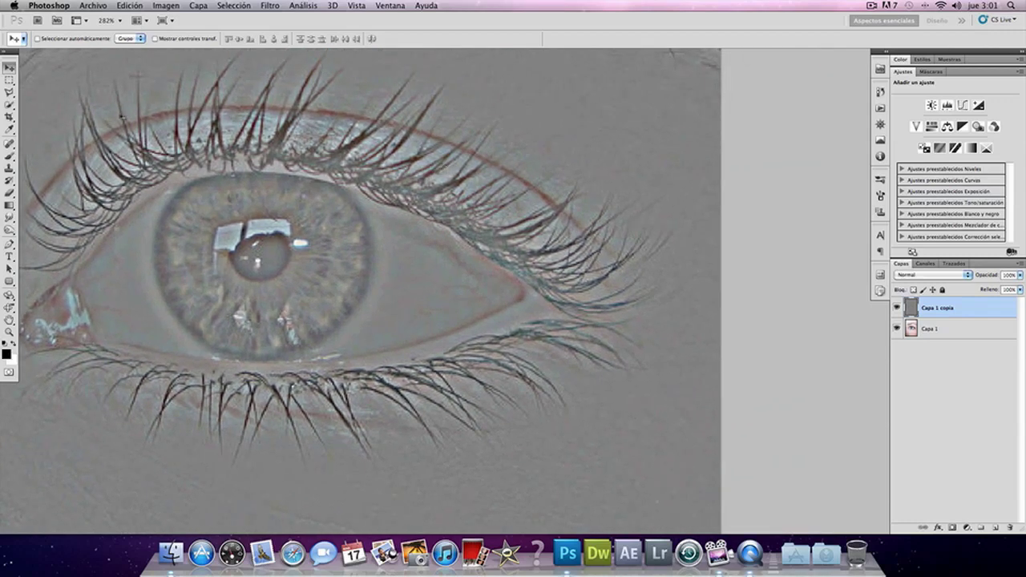
pyautogui.scroll(-3, 259, 192)
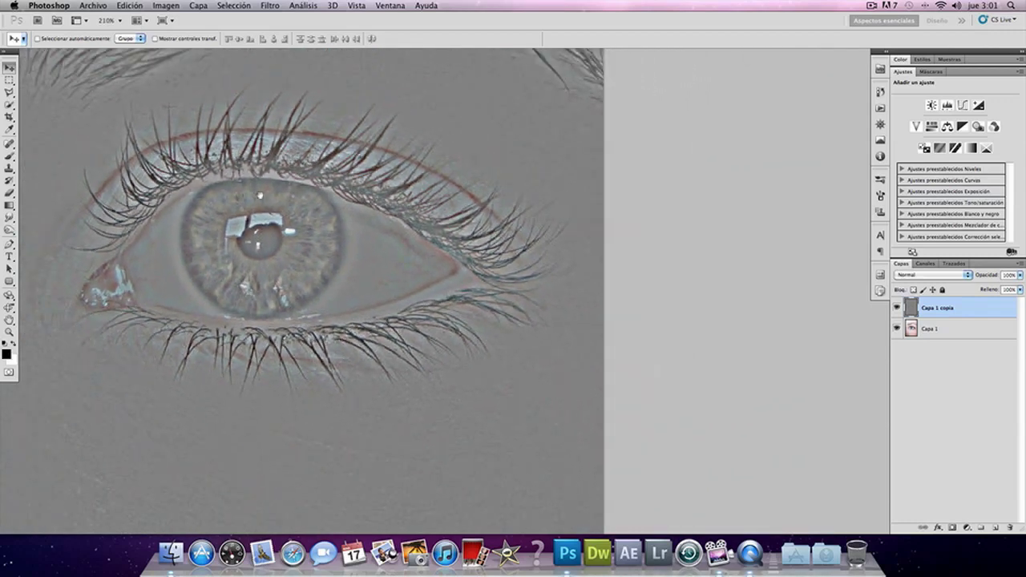
pyautogui.moveTo(259, 195); pyautogui.dragTo(360, 221)
pyautogui.scroll(-1, 359, 221)
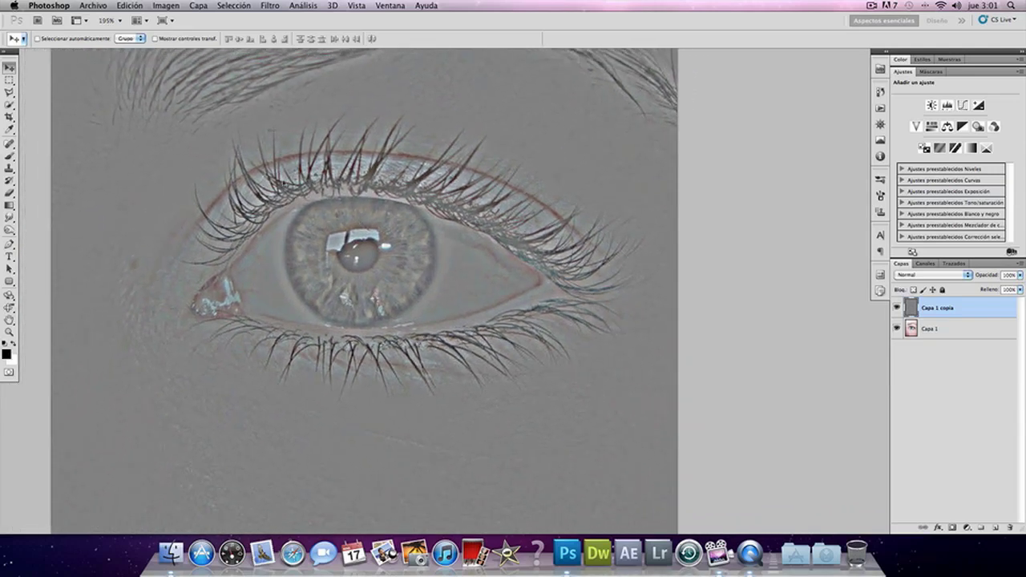
# - Desaturate the high-pass copy to a neutral grey relief
pyautogui.click(175, 10)
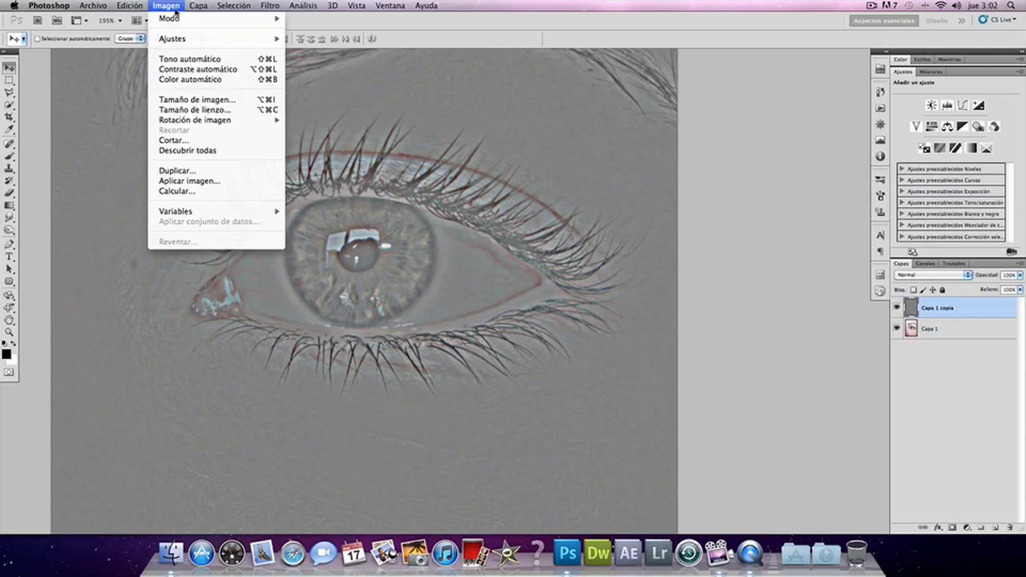
pyautogui.moveTo(185, 39)
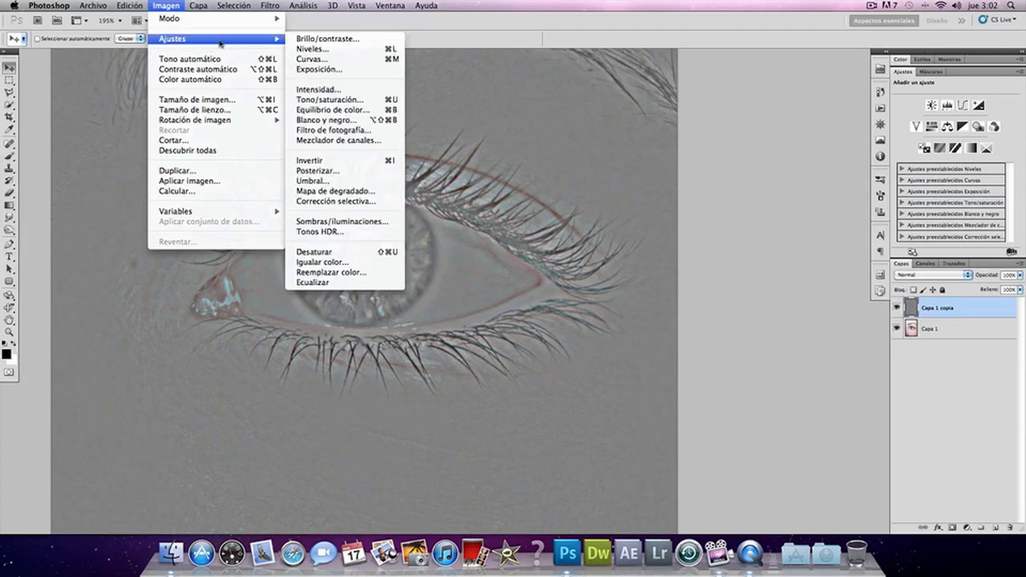
pyautogui.click(396, 255)
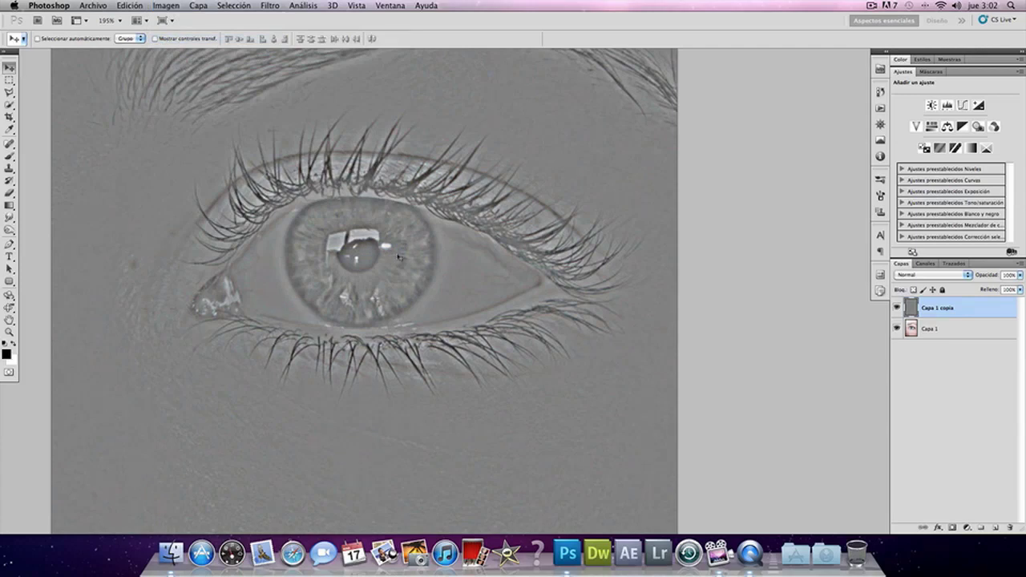
pyautogui.scroll(-2, 398, 257)
pyautogui.scroll(-2, 401, 257)
pyautogui.scroll(-1, 404, 258)
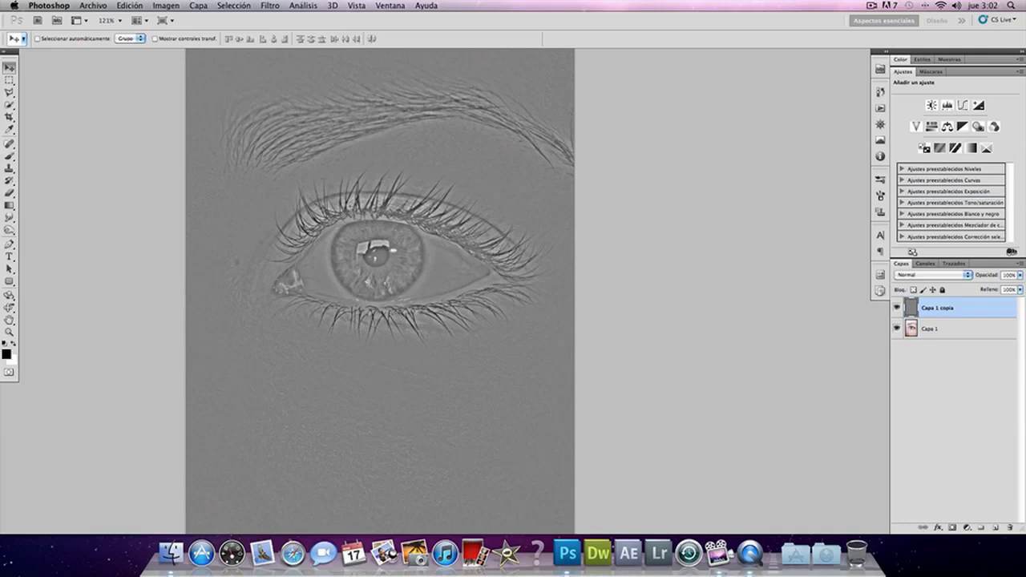
# - Blend the high-pass copy as Superponer after trying Luz suave, then hide it to compare
pyautogui.click(938, 277)
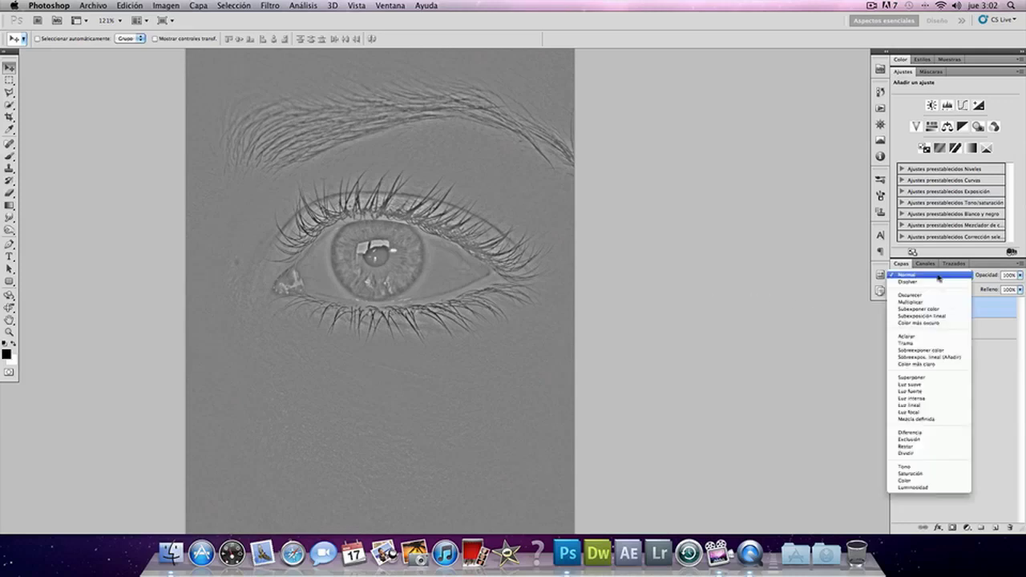
pyautogui.click(931, 377)
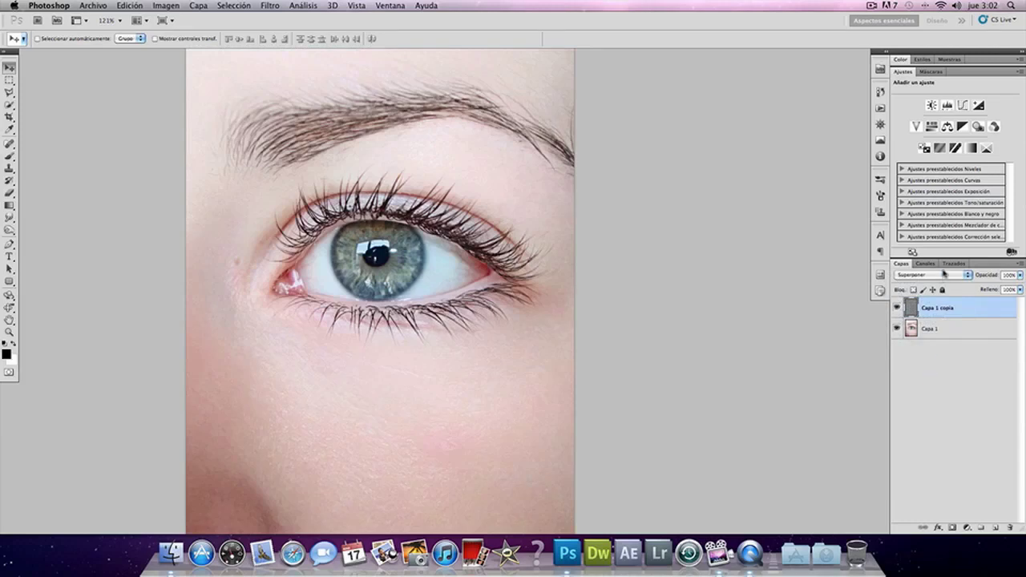
pyautogui.click(944, 276)
pyautogui.click(943, 281)
pyautogui.click(942, 278)
pyautogui.click(939, 270)
pyautogui.click(896, 309)
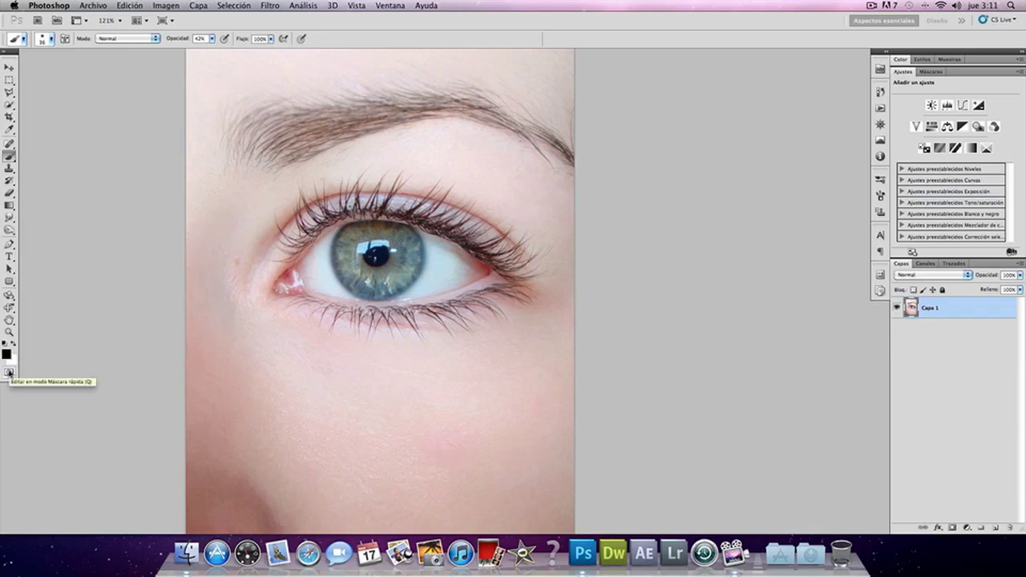
# - Paint a Quick Mask over the iris at 100% brush opacity, switching to white for edges
pyautogui.click(10, 372)
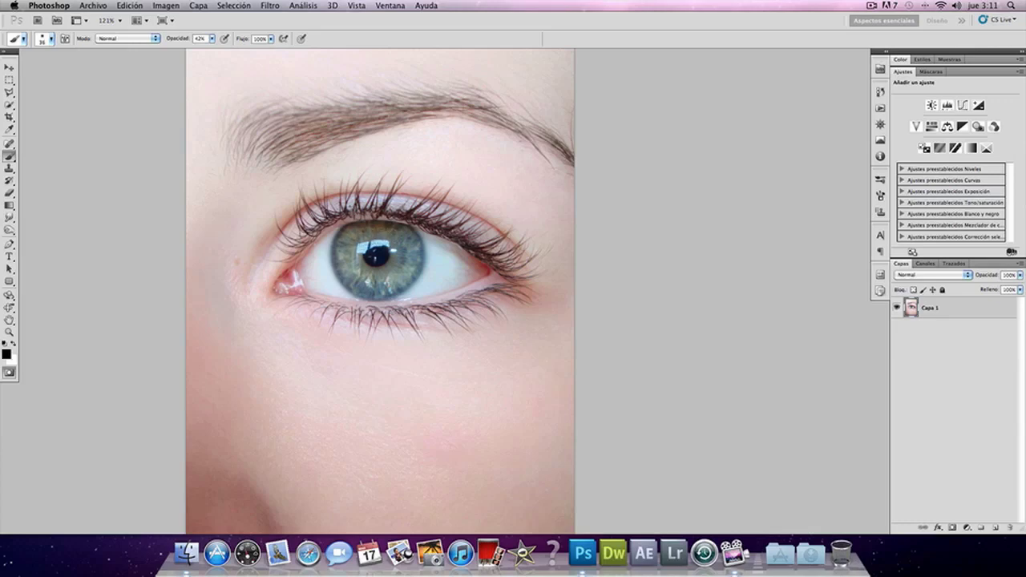
pyautogui.moveTo(345, 237); pyautogui.dragTo(353, 277)
pyautogui.moveTo(176, 40); pyautogui.dragTo(254, 45)
pyautogui.moveTo(350, 234)
pyautogui.mouseDown()
pyautogui.moveTo(347, 265)
pyautogui.moveTo(383, 231)
pyautogui.moveTo(378, 256)
pyautogui.moveTo(412, 277)
pyautogui.moveTo(422, 244)
pyautogui.mouseUp()
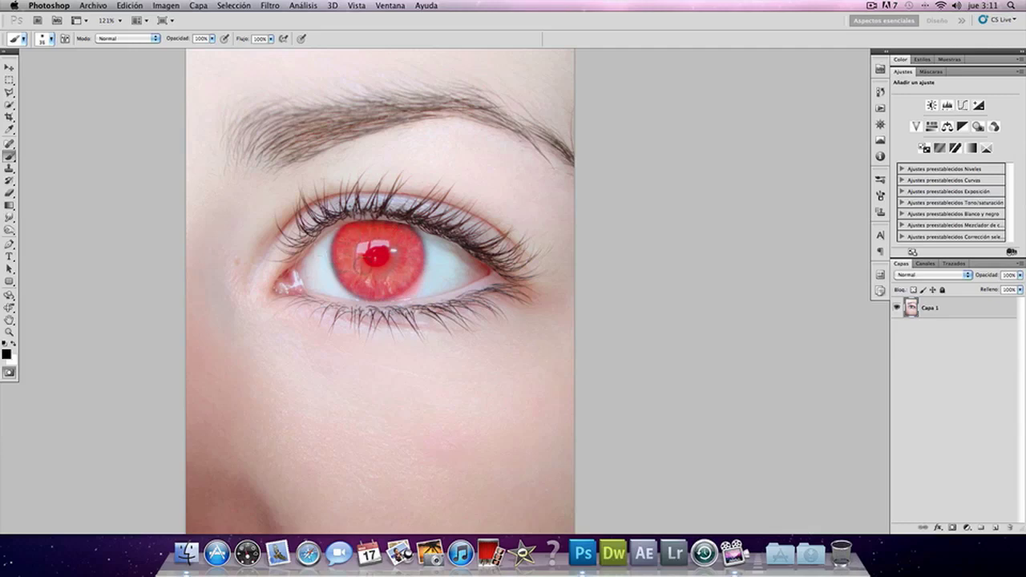
pyautogui.press('x')
pyautogui.press('x')
# - Turn the mask into a selection, invert it to the iris, and copy it to Capa 2
pyautogui.hotkey('ctrl', 'z')
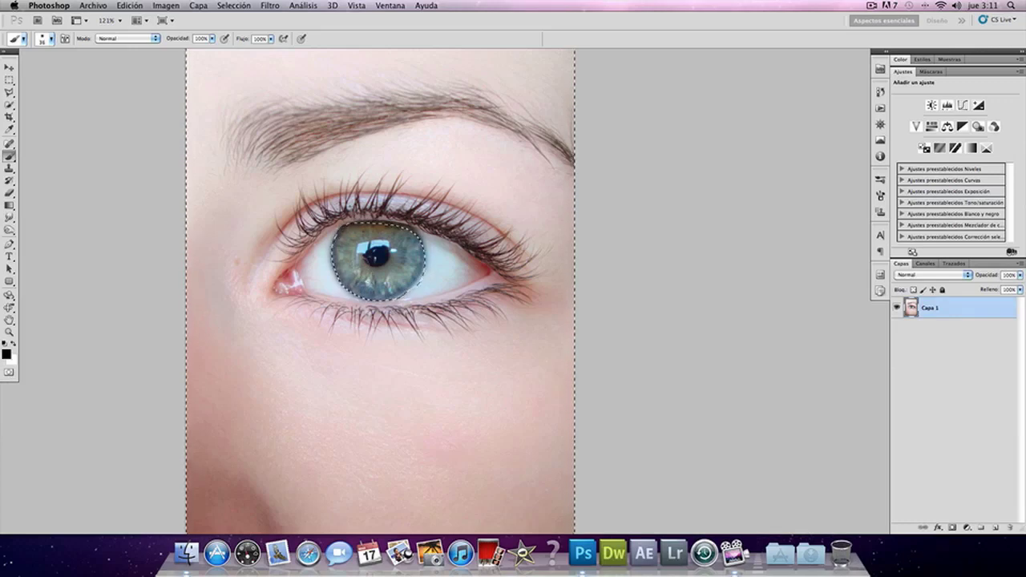
pyautogui.click(234, 6)
pyautogui.click(269, 45)
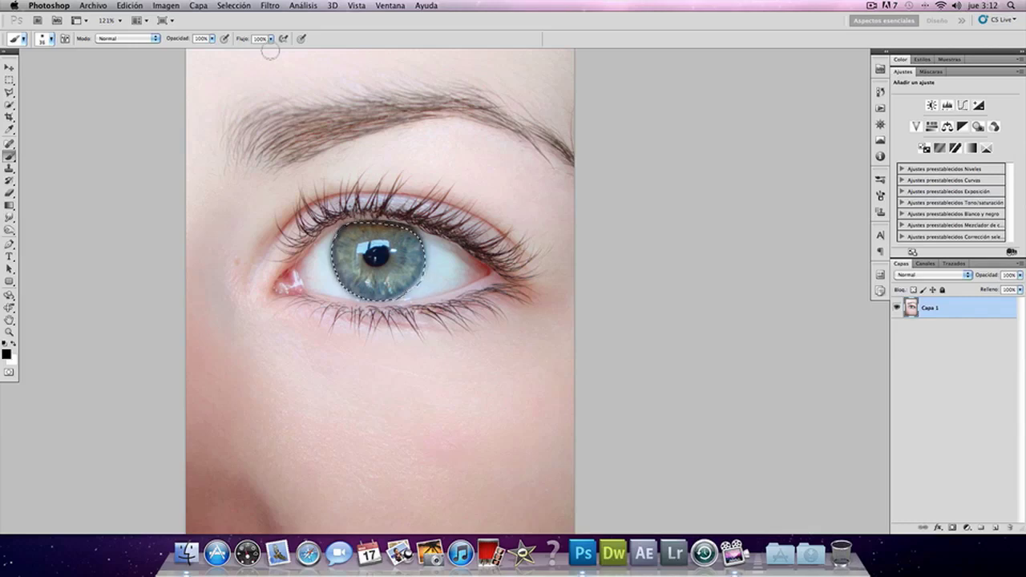
pyautogui.press('cmd+j')
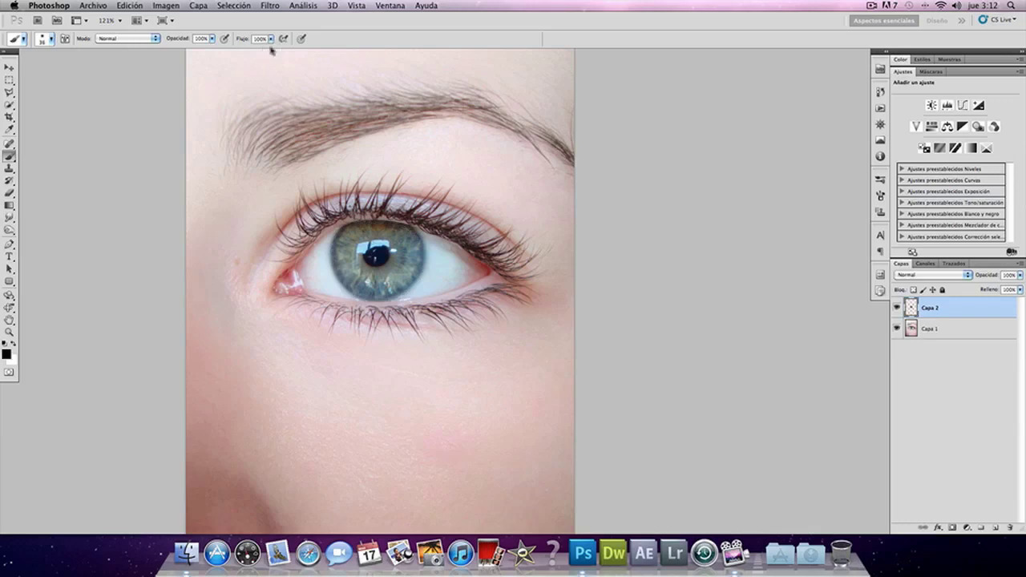
# - Apply Máscara de enfoque to Capa 2: Cantidad 187%, Radio 4,0 px, Umbral 0
pyautogui.click(271, 6)
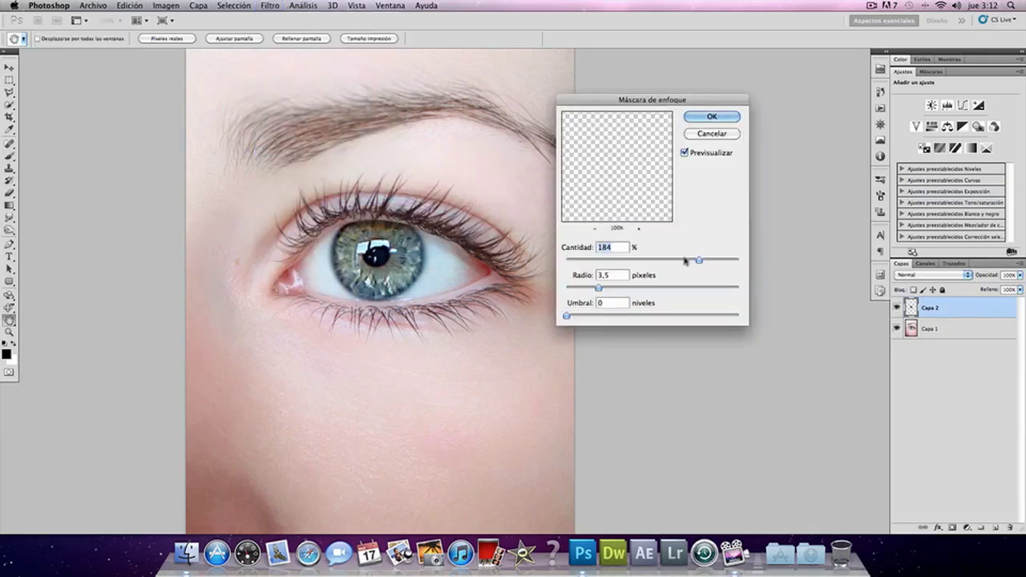
pyautogui.write('1')
pyautogui.moveTo(583, 275); pyautogui.dragTo(553, 275)
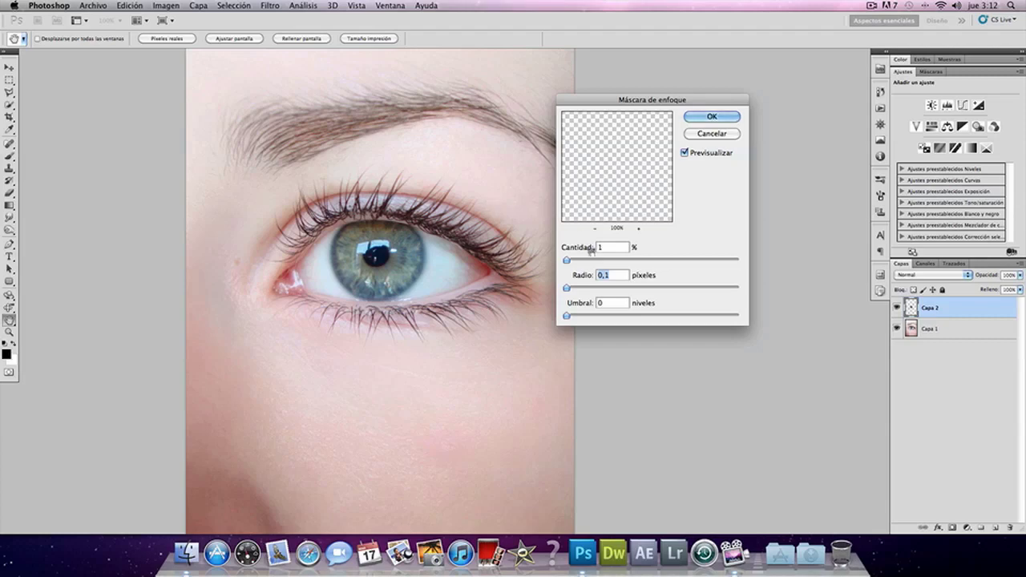
pyautogui.moveTo(567, 261); pyautogui.dragTo(688, 261)
pyautogui.moveTo(687, 260); pyautogui.dragTo(699, 261)
pyautogui.moveTo(698, 261); pyautogui.dragTo(701, 261)
pyautogui.moveTo(567, 288); pyautogui.dragTo(603, 289)
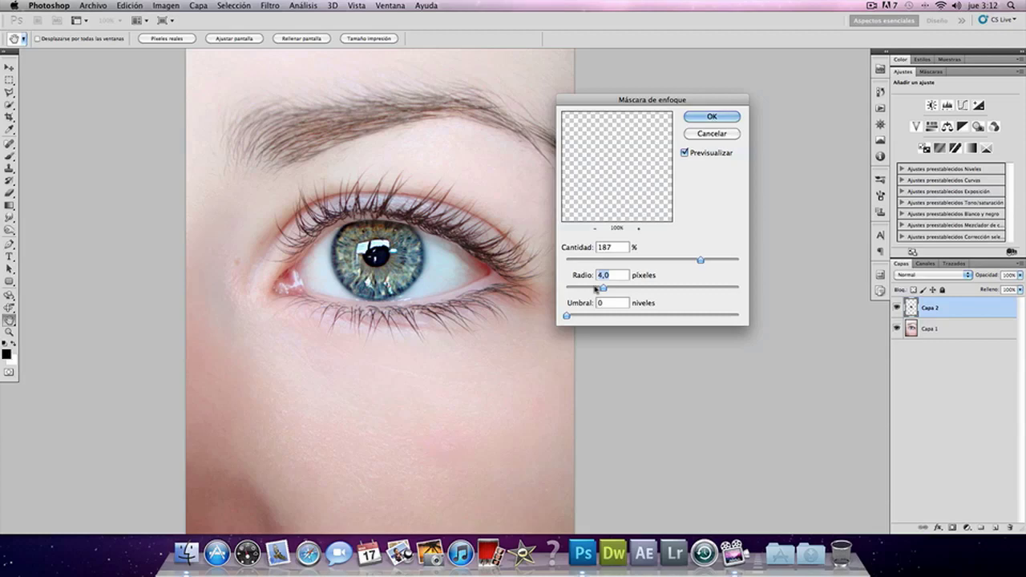
pyautogui.click(712, 117)
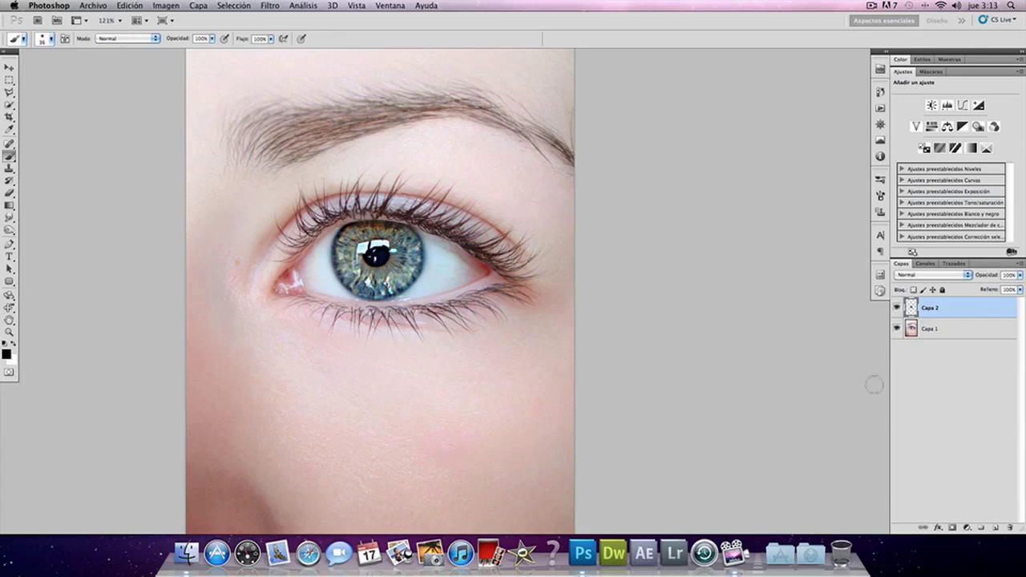
# - Add a white layer mask to Capa 2 and set a lower-opacity 60 px brush
pyautogui.click(952, 528)
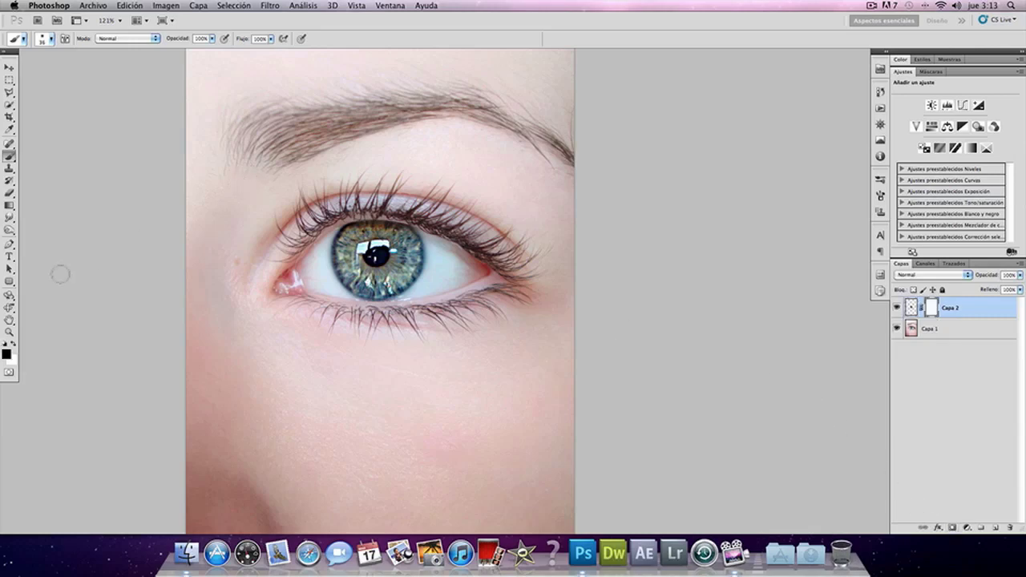
pyautogui.moveTo(173, 43); pyautogui.dragTo(140, 55)
pyautogui.rightClick(135, 94)
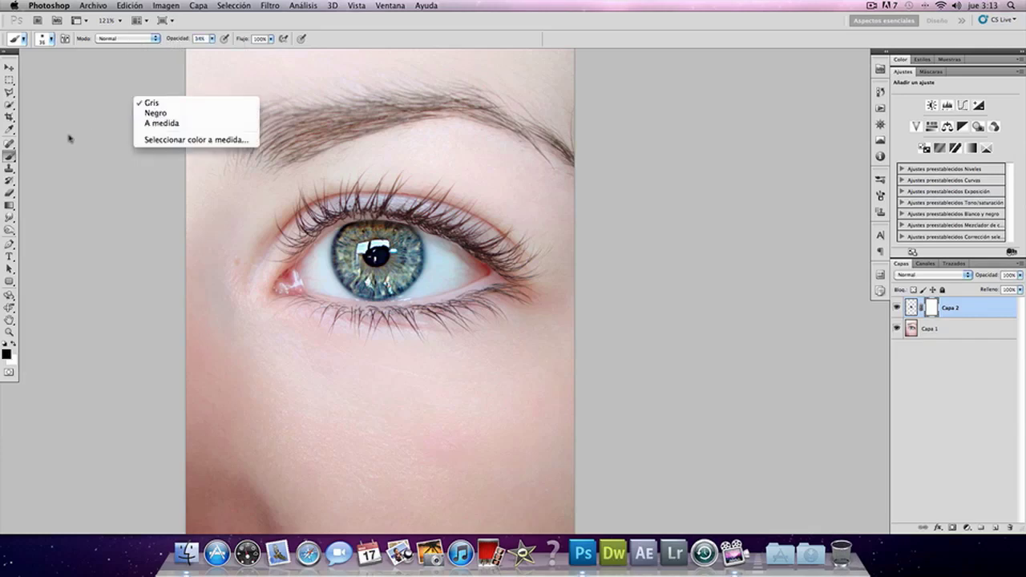
pyautogui.rightClick(249, 174)
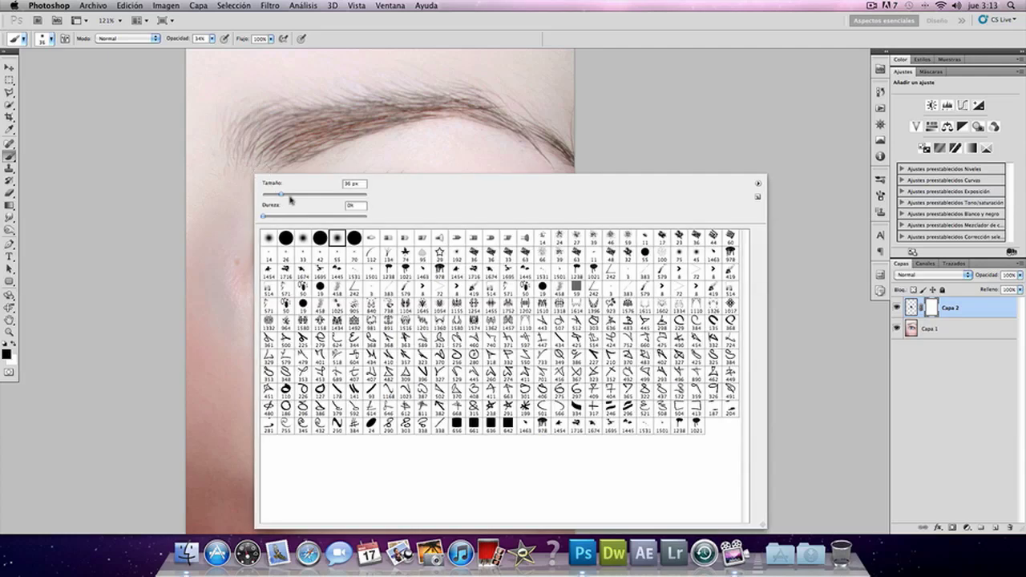
pyautogui.moveTo(291, 200); pyautogui.dragTo(295, 199)
pyautogui.click(606, 115)
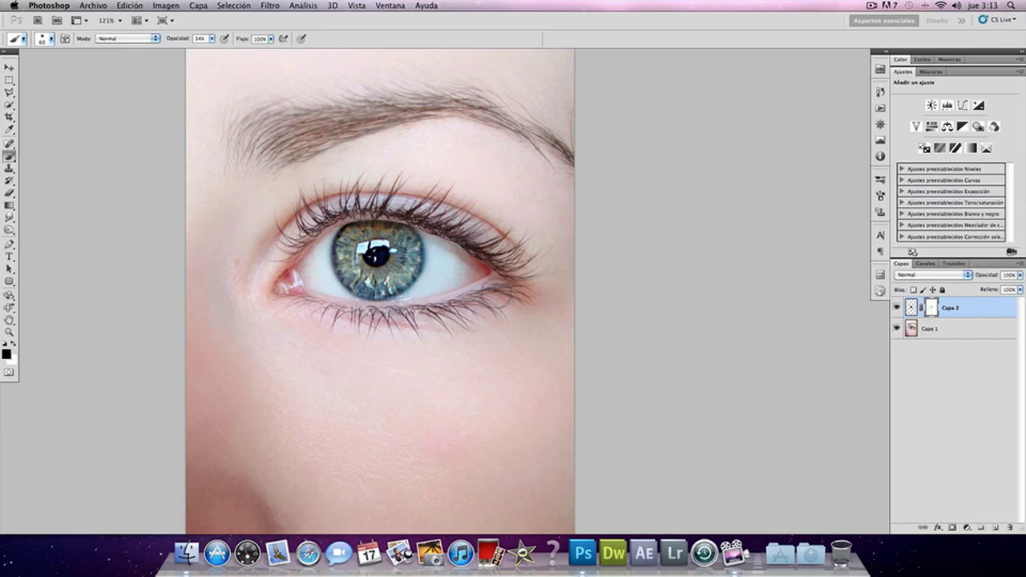
pyautogui.scroll(-2, 502, 288)
pyautogui.scroll(-1, 504, 300)
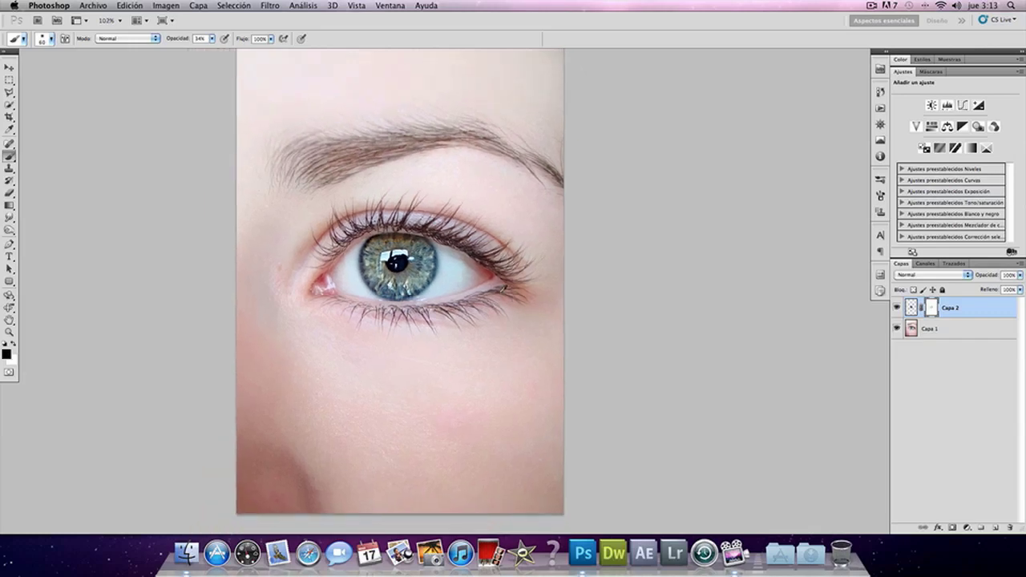
pyautogui.scroll(-2, 503, 301)
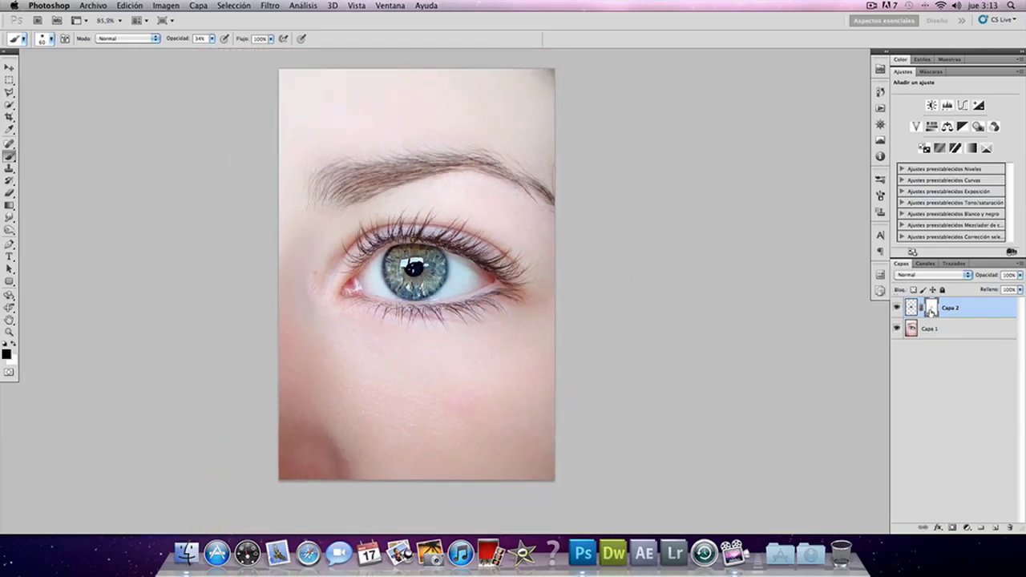
# - Paint the sharpening onto the iris in Capa 2's mask, toggling mask and layer to compare
pyautogui.keyDown('shift'); pyautogui.click(931, 310); pyautogui.keyUp('shift')
pyautogui.scroll(5, 441, 262)
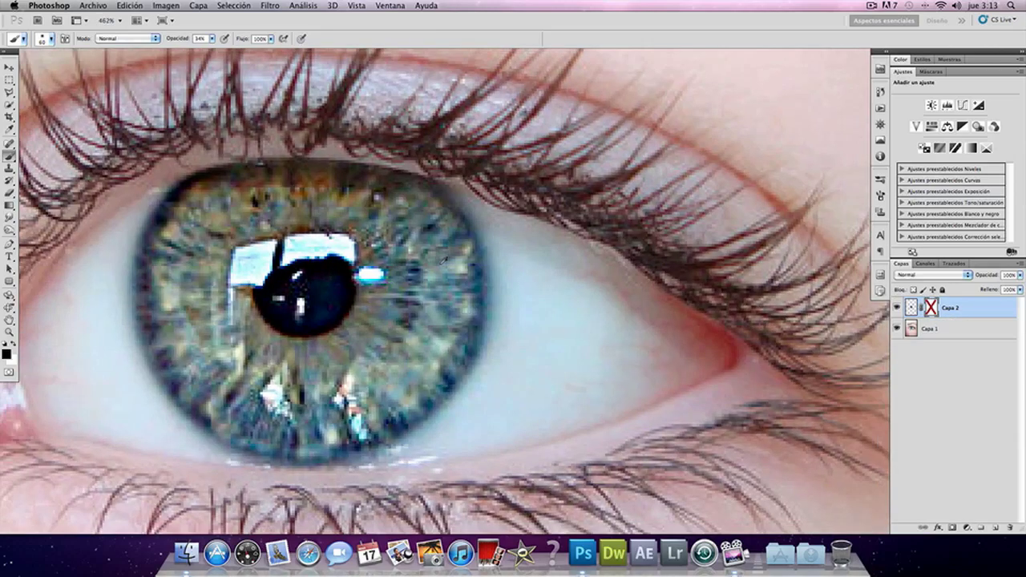
pyautogui.scroll(-2, 476, 262)
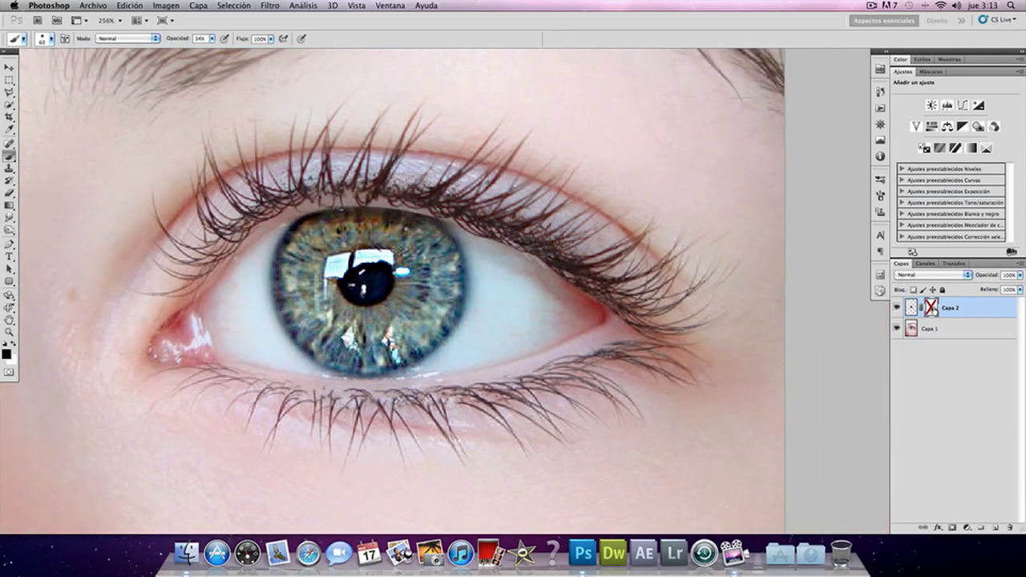
pyautogui.keyDown('shift'); pyautogui.click(932, 307); pyautogui.keyUp('shift')
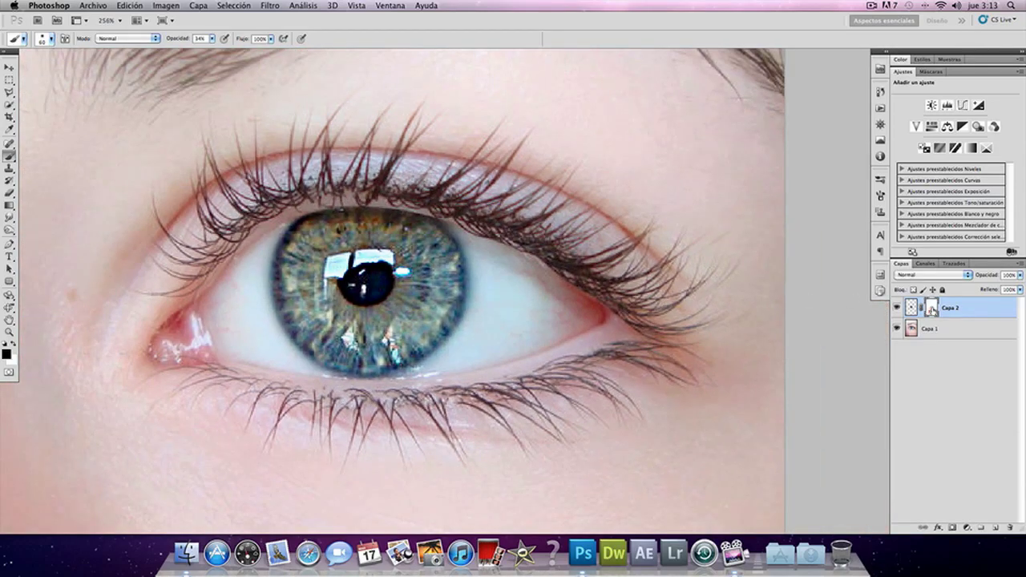
pyautogui.moveTo(334, 234); pyautogui.dragTo(288, 277)
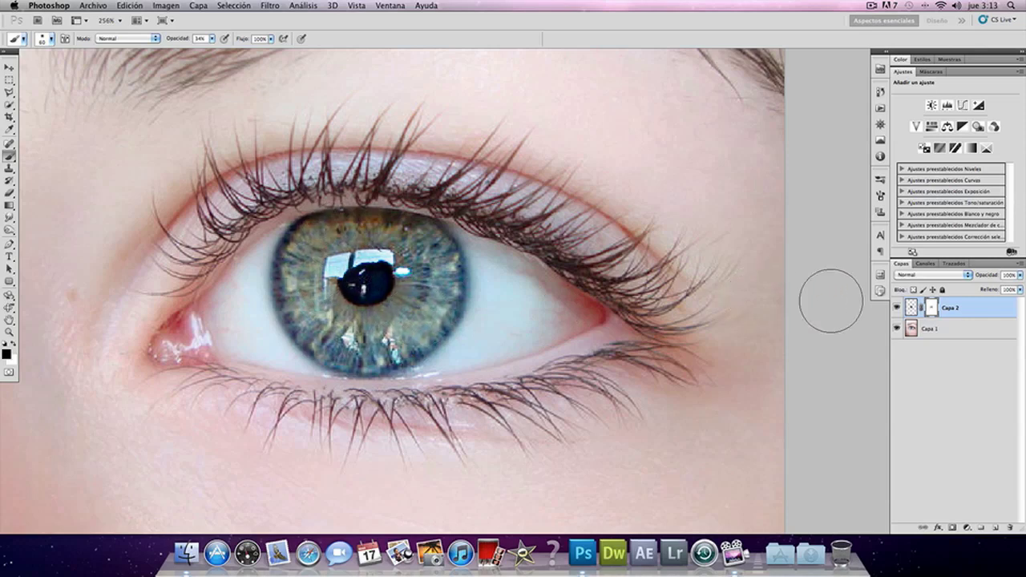
pyautogui.keyDown('shift'); pyautogui.click(930, 308); pyautogui.keyUp('shift')
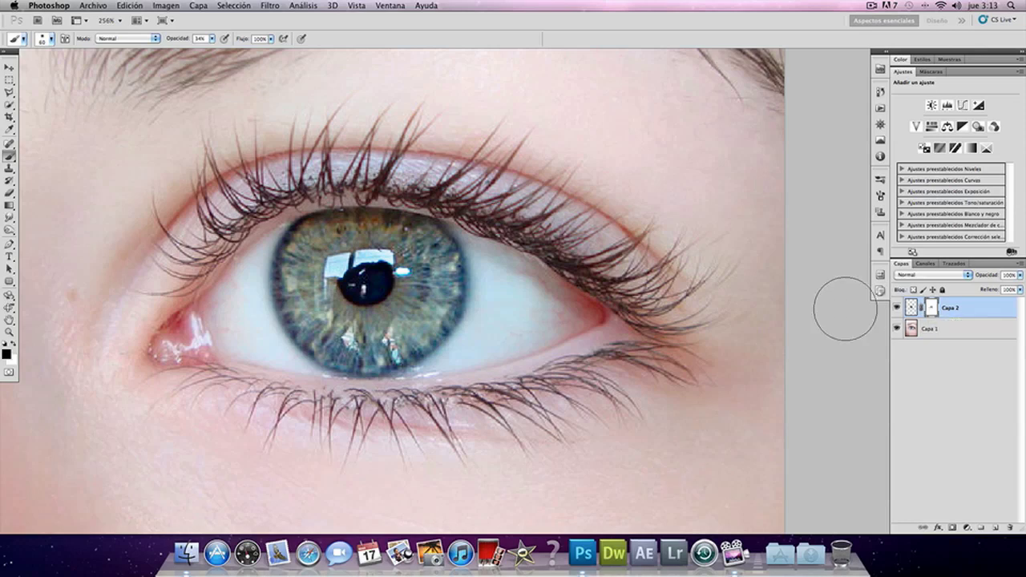
pyautogui.scroll(-1, 641, 298)
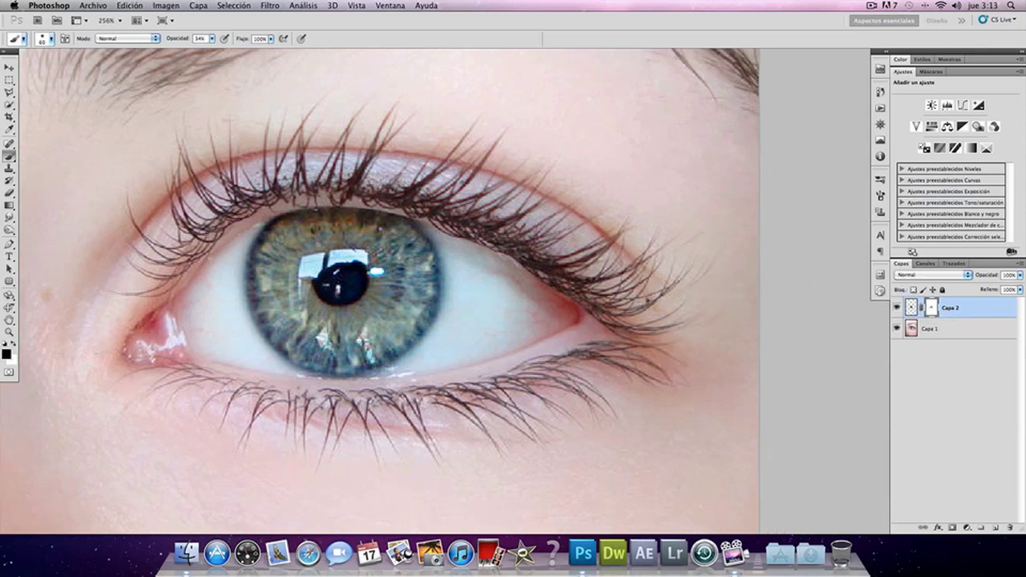
pyautogui.scroll(-1, 645, 296)
pyautogui.scroll(-2, 672, 294)
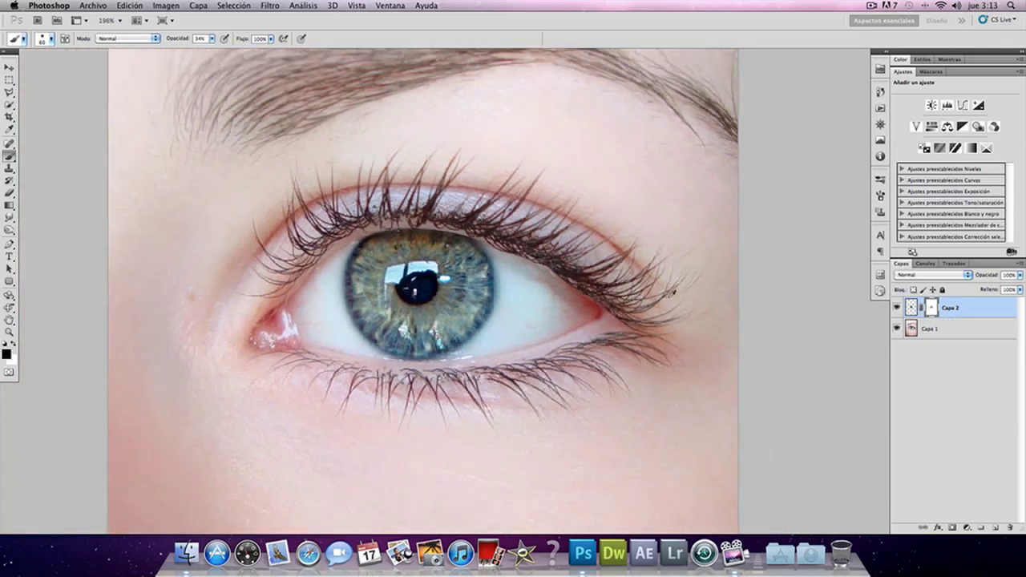
pyautogui.click(898, 308)
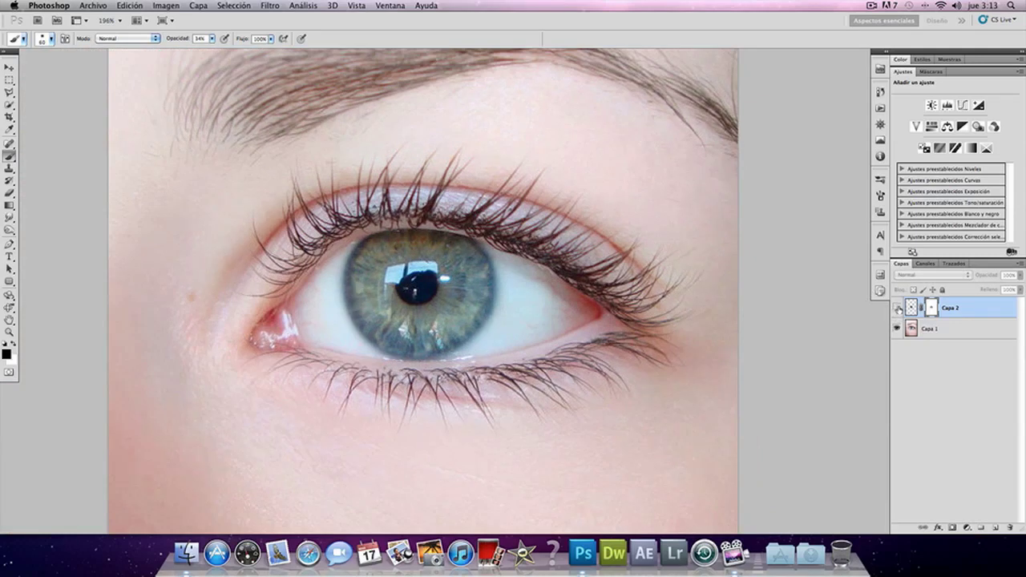
pyautogui.click(898, 308)
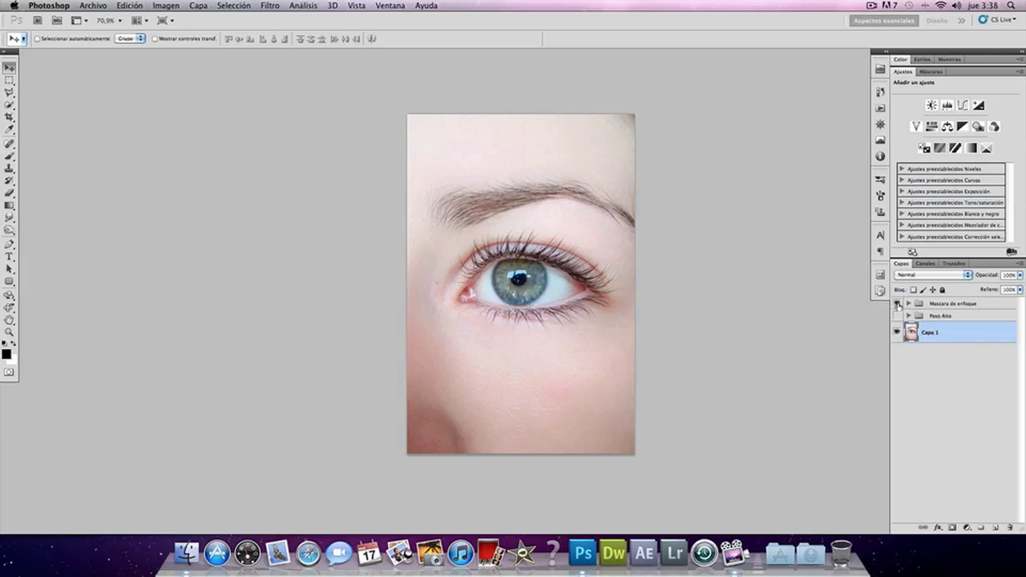
# - Show and select the Mascara de enfoque group, then add the Curvas 1 curves layer
pyautogui.click(898, 304)
pyautogui.click(970, 306)
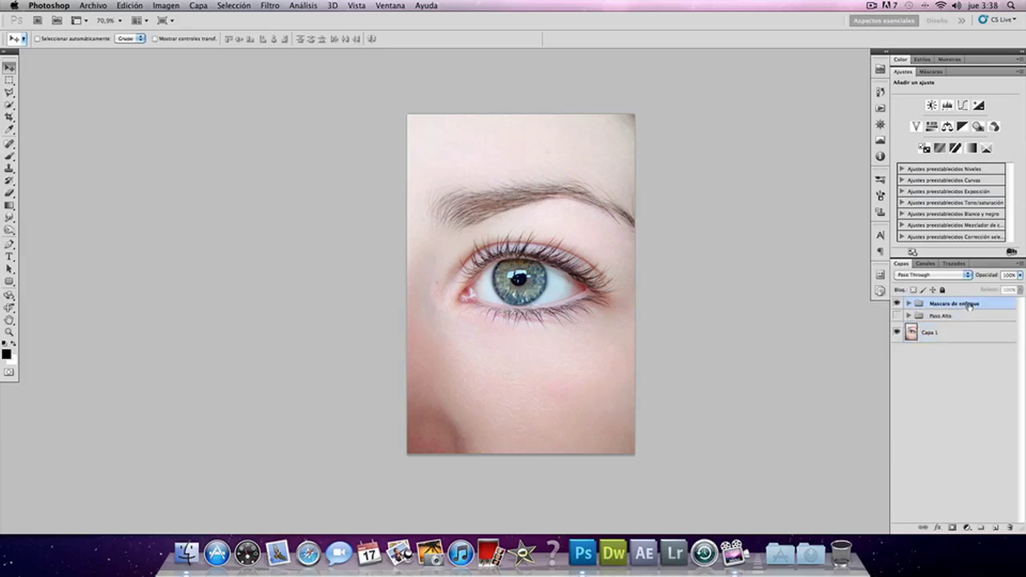
pyautogui.click(963, 105)
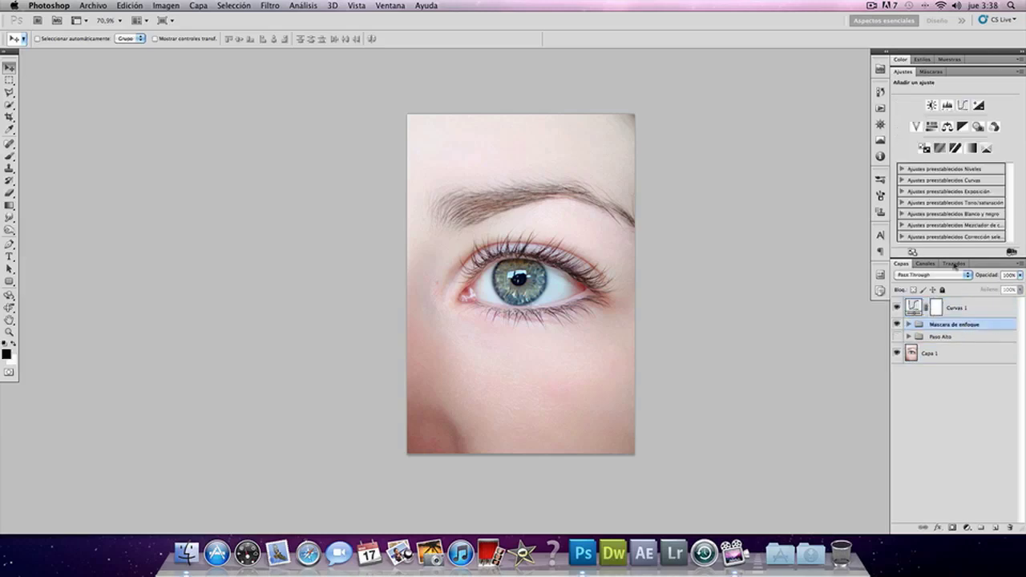
# - Add a second curves layer, Curvas 2, blended as Luz suave
pyautogui.click(967, 328)
pyautogui.click(965, 106)
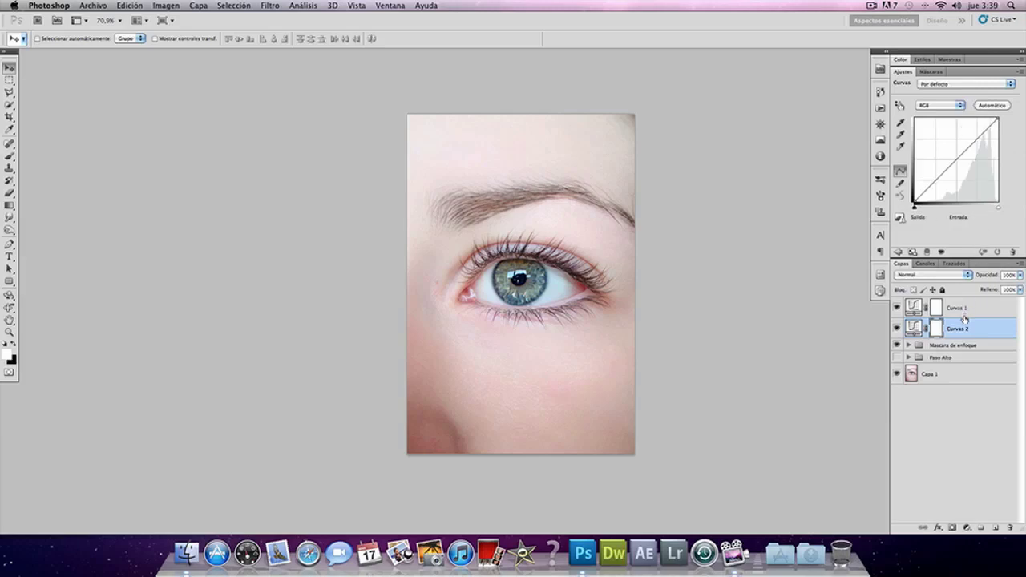
pyautogui.click(953, 275)
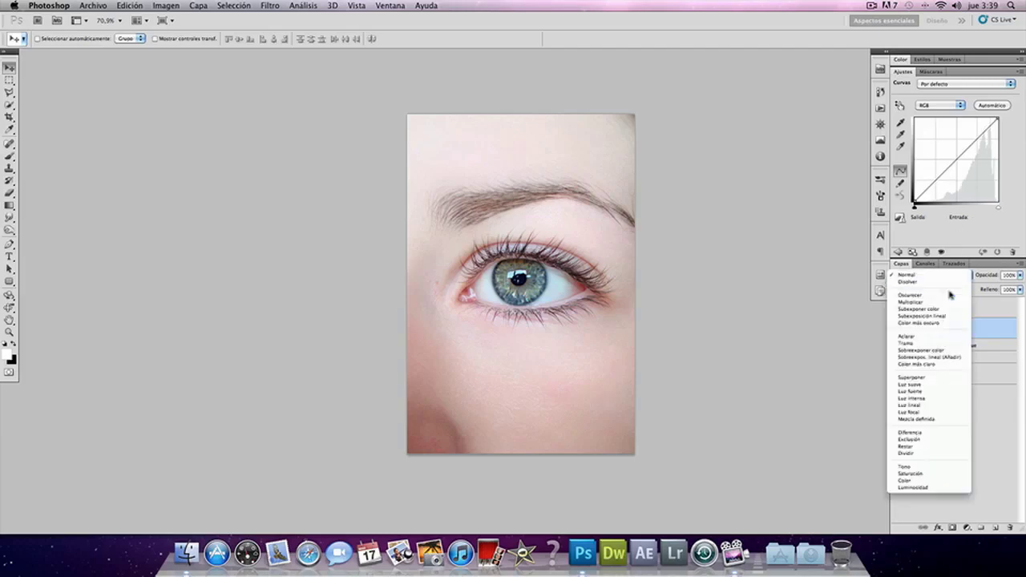
pyautogui.click(939, 386)
# - Blend Curvas 1 as Trama, make black the foreground colour, and select both curves layers
pyautogui.click(963, 307)
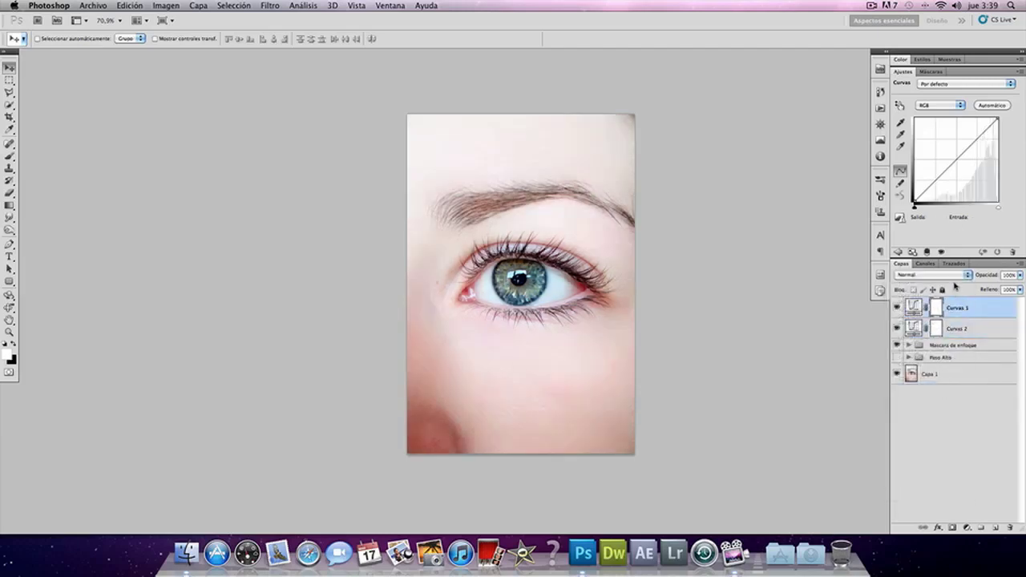
pyautogui.click(955, 275)
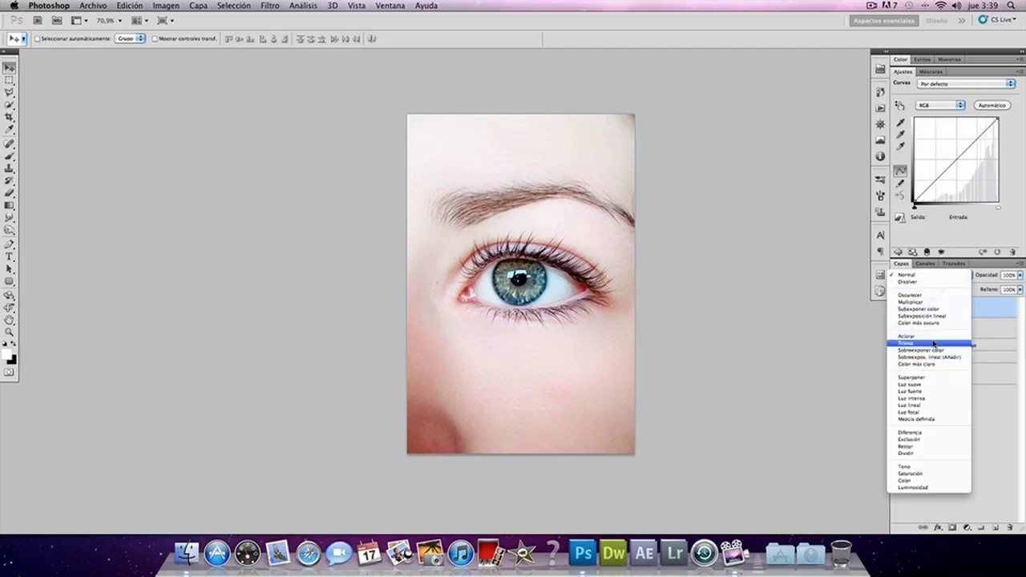
pyautogui.click(932, 343)
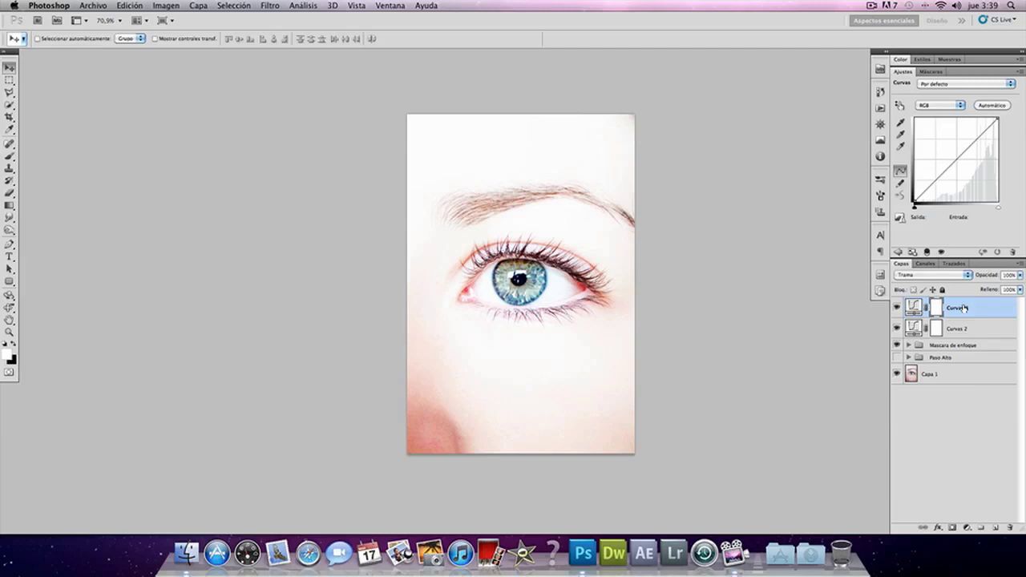
pyautogui.press('x')
pyautogui.keyDown('shift'); pyautogui.click(963, 330); pyautogui.keyUp('shift')
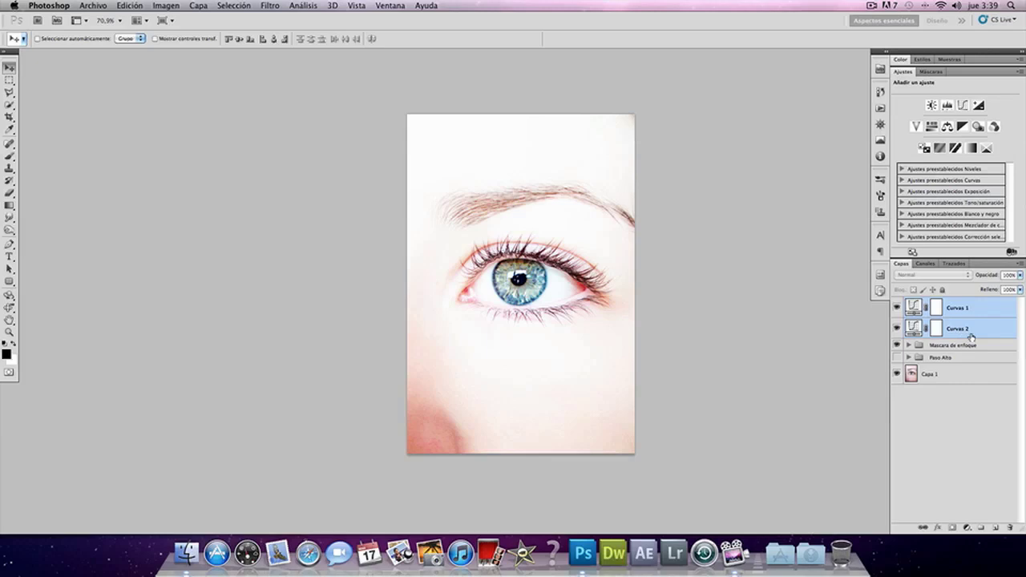
# - Group Curvas 1 and Curvas 2 into Grupo 1 and give it a black layer mask
pyautogui.hotkey('ctrl', 'g')
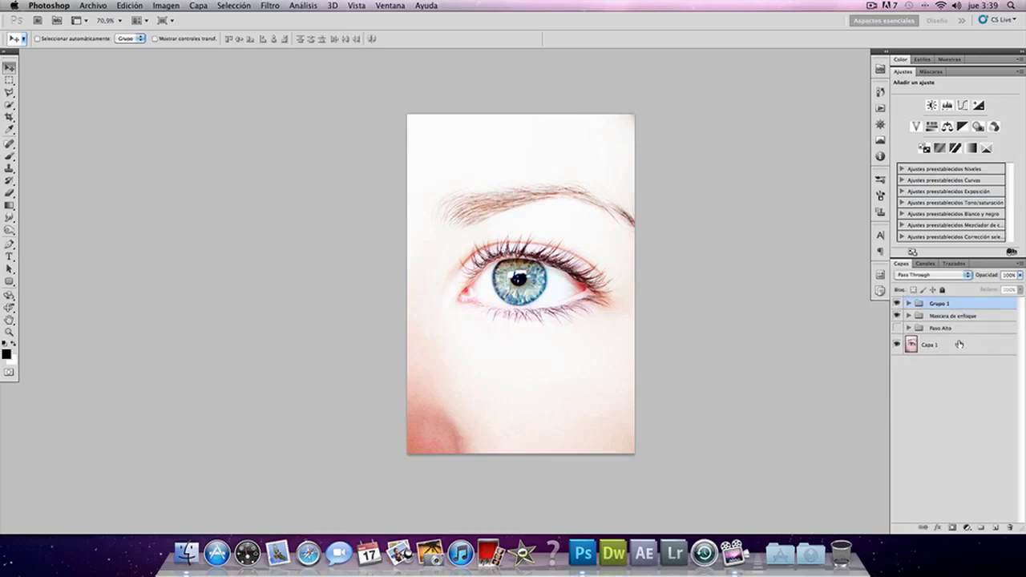
pyautogui.keyDown('alt'); pyautogui.click(952, 529); pyautogui.keyUp('alt')
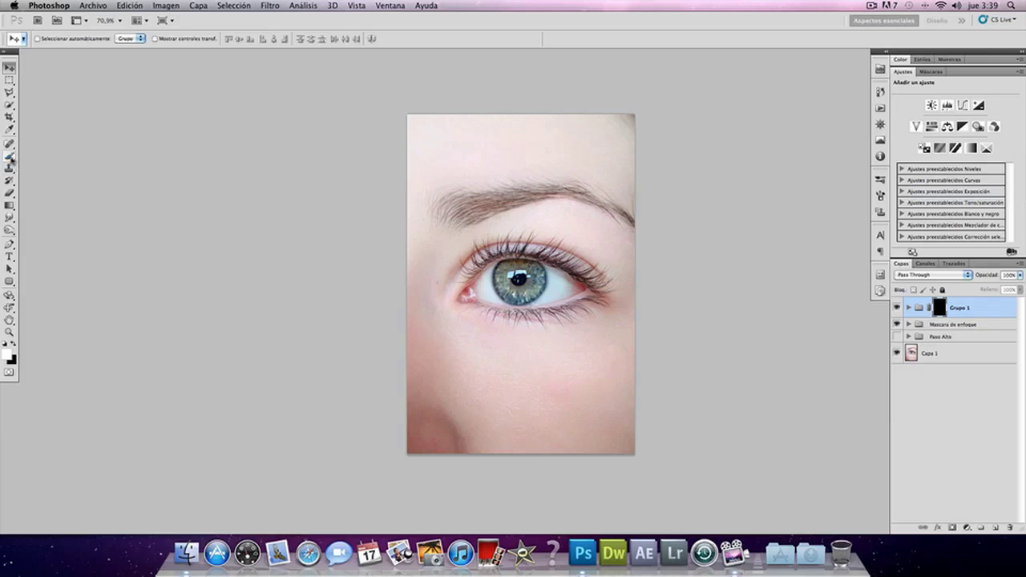
# - Paint white over the iris on the Grupo 1 mask with a brush at slightly higher opacity
pyautogui.click(10, 157)
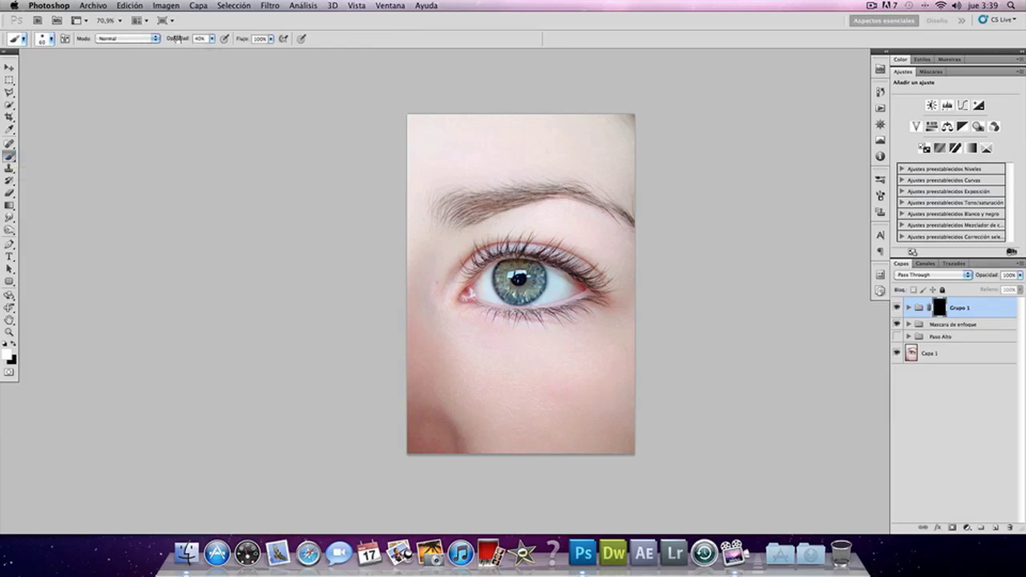
pyautogui.moveTo(177, 38); pyautogui.dragTo(180, 39)
pyautogui.scroll(2, 575, 252)
pyautogui.scroll(6, 562, 255)
pyautogui.scroll(-2, 530, 259)
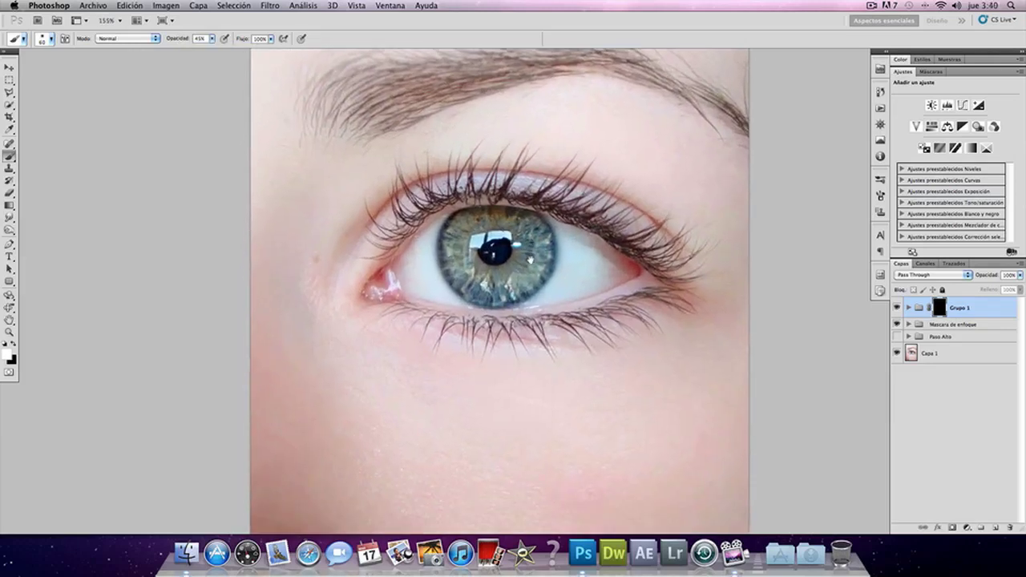
pyautogui.moveTo(530, 259)
pyautogui.mouseDown()
pyautogui.moveTo(472, 287)
pyautogui.moveTo(513, 268)
pyautogui.moveTo(534, 233)
pyautogui.moveTo(511, 257)
pyautogui.moveTo(536, 237)
pyautogui.moveTo(513, 287)
pyautogui.moveTo(475, 265)
pyautogui.moveTo(466, 233)
pyautogui.moveTo(519, 274)
pyautogui.moveTo(512, 250)
pyautogui.moveTo(481, 249)
pyautogui.mouseUp()
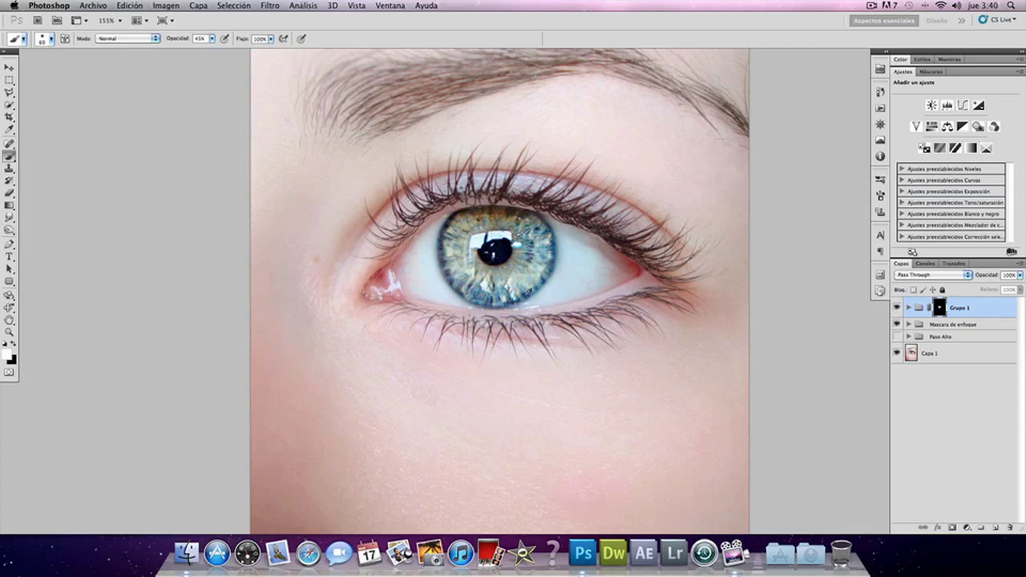
pyautogui.scroll(-2, 527, 295)
pyautogui.scroll(-2, 526, 294)
pyautogui.scroll(-3, 527, 294)
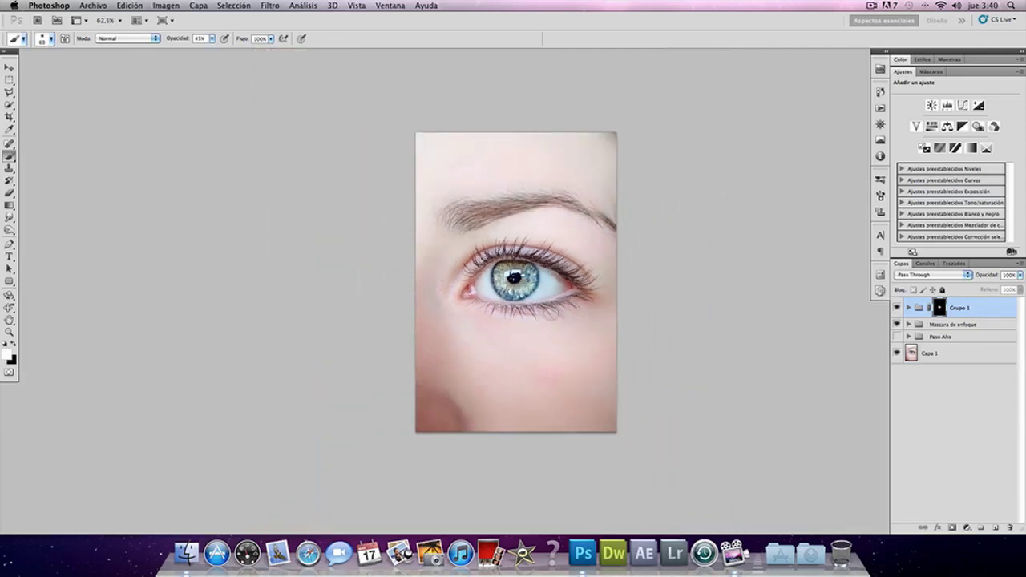
pyautogui.scroll(-1, 553, 311)
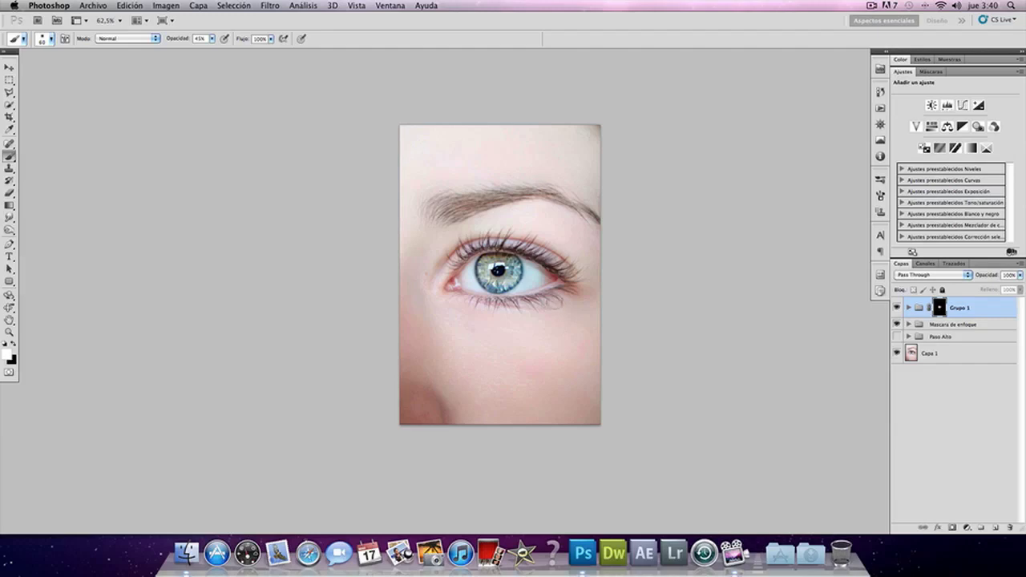
# - Toggle the Mascara de enfoque group's visibility to compare the sharpening
pyautogui.click(897, 325)
# - Switch over to ScreenFlow
pyautogui.click(732, 555)
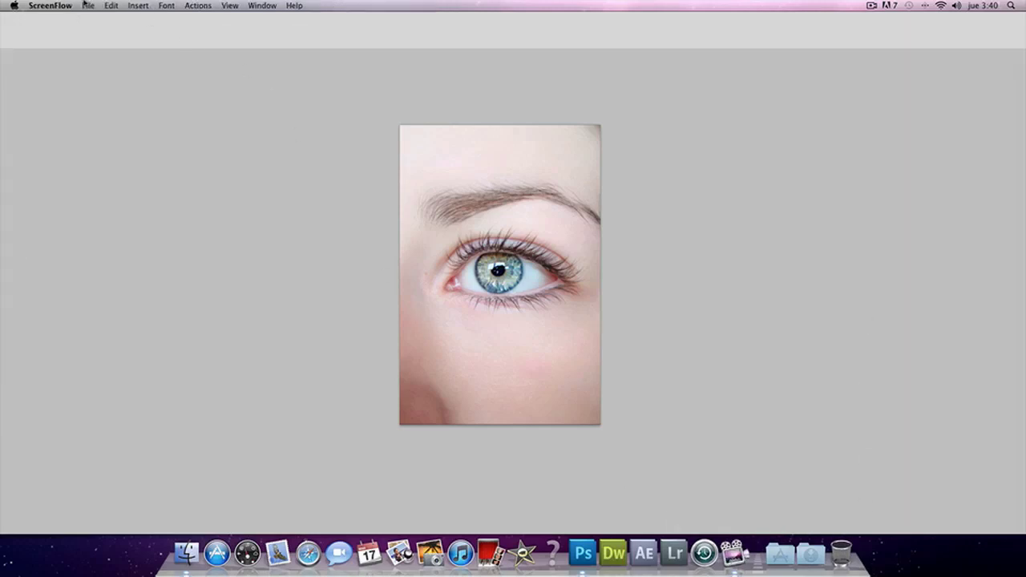